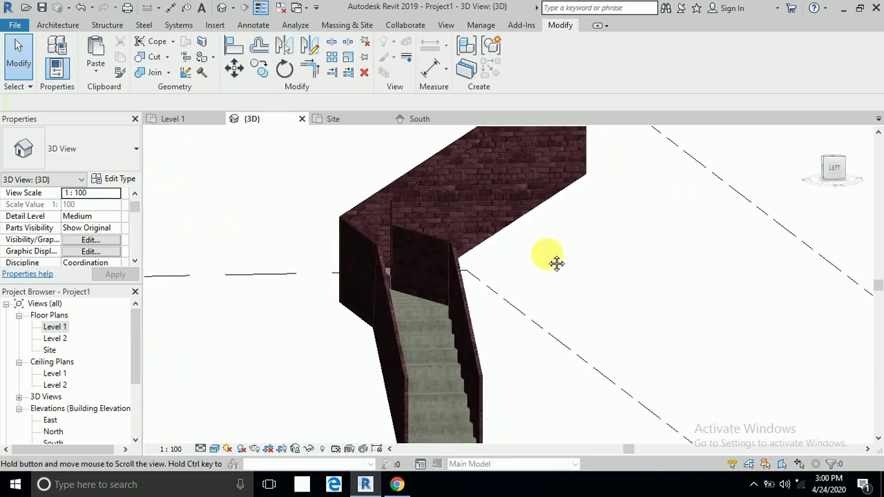
- Restore the Revit window and pan the 3D view to frame the curved floor slab and railed stair
{"action": "scroll", "coordinate": [538, 258], "scroll_direction": "down", "scroll_amount": 3}
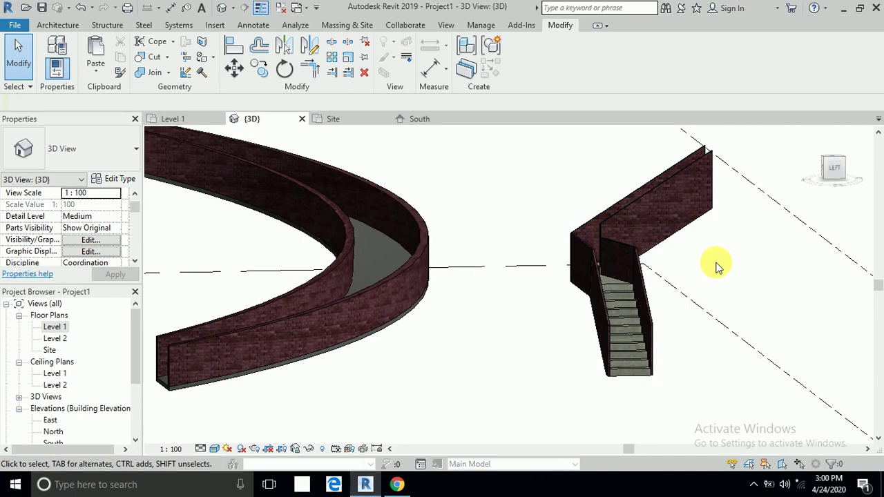
{"action": "scroll", "coordinate": [715, 265], "scroll_direction": "up", "scroll_amount": 3}
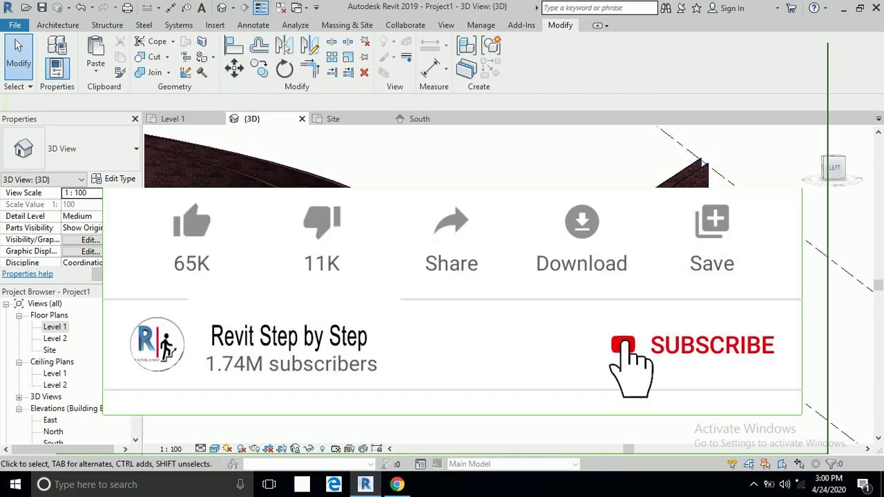
{"action": "middle_click_drag", "start_coordinate": [714, 266], "coordinate": [728, 324]}
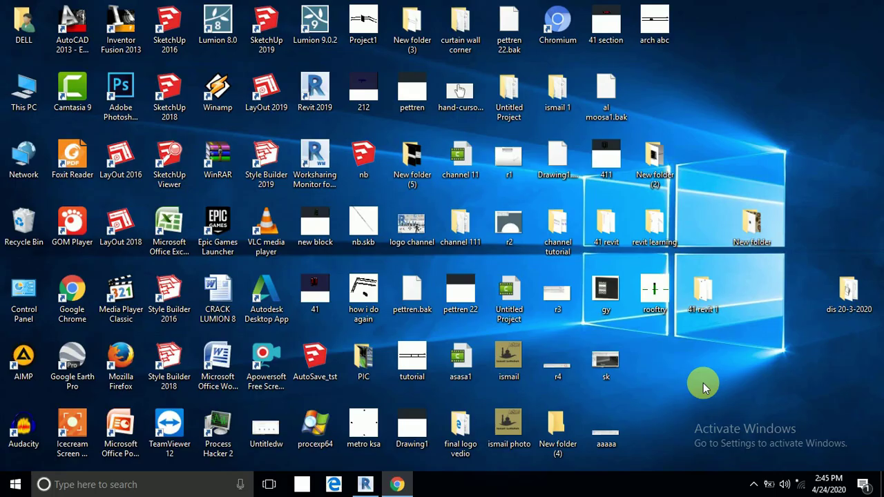
{"action": "left_click", "coordinate": [365, 484]}
{"action": "middle_click_drag", "start_coordinate": [489, 354], "coordinate": [529, 351]}
{"action": "scroll", "coordinate": [458, 311], "scroll_direction": "up", "scroll_amount": 4}
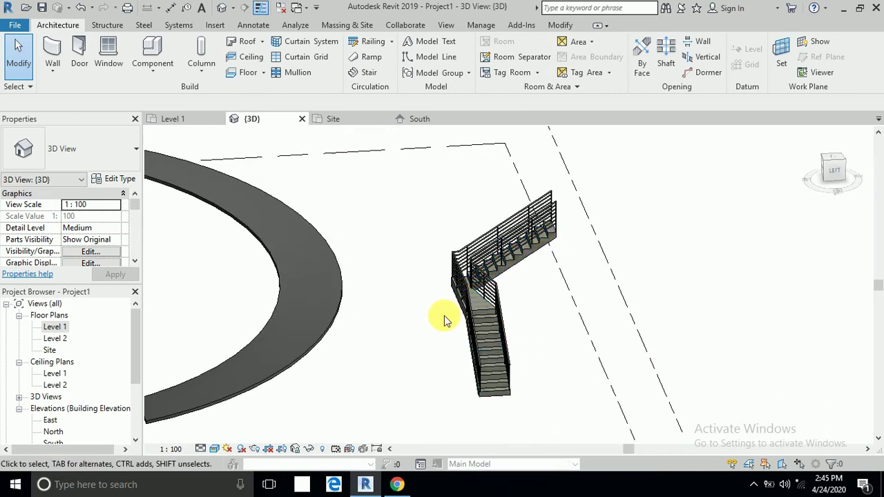
{"action": "middle_click_drag", "start_coordinate": [458, 306], "coordinate": [464, 339], "text": "shift"}
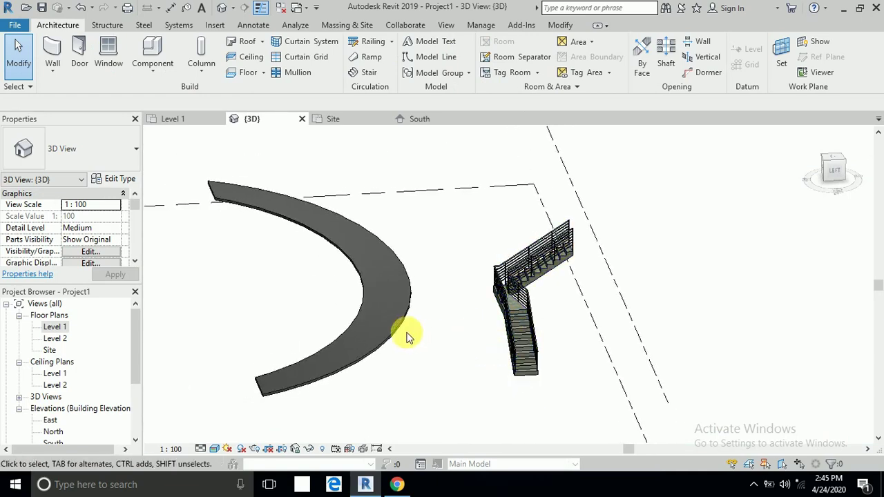
{"action": "middle_click_drag", "start_coordinate": [344, 289], "coordinate": [377, 302]}
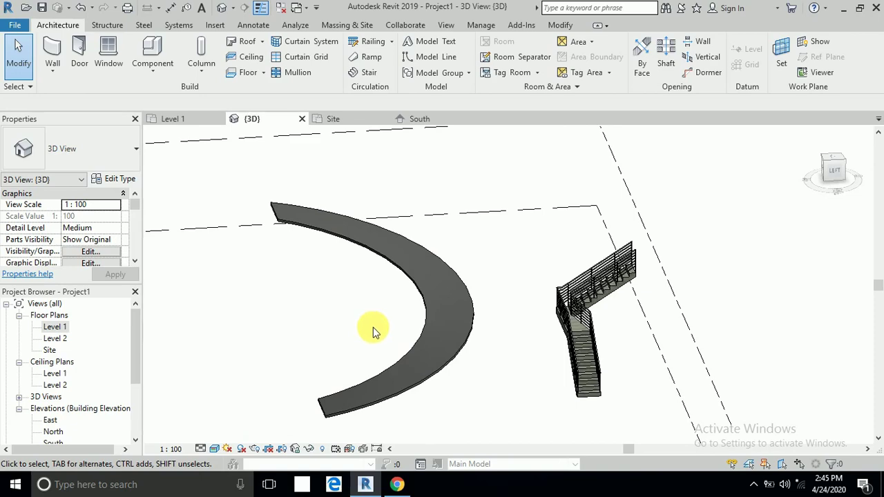
{"action": "middle_click_drag", "start_coordinate": [373, 328], "coordinate": [391, 332]}
{"action": "middle_click_drag", "start_coordinate": [452, 331], "coordinate": [453, 389]}
{"action": "scroll", "coordinate": [397, 405], "scroll_direction": "up", "scroll_amount": 3}
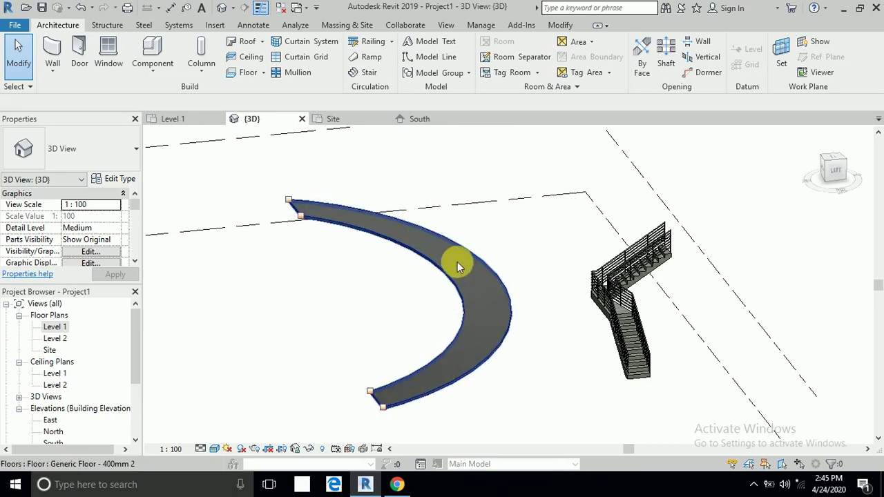
{"action": "scroll", "coordinate": [649, 339], "scroll_direction": "up", "scroll_amount": 5}
{"action": "middle_click_drag", "start_coordinate": [623, 301], "coordinate": [559, 218], "text": "shift"}
{"action": "scroll", "coordinate": [559, 218], "scroll_direction": "down", "scroll_amount": 3}
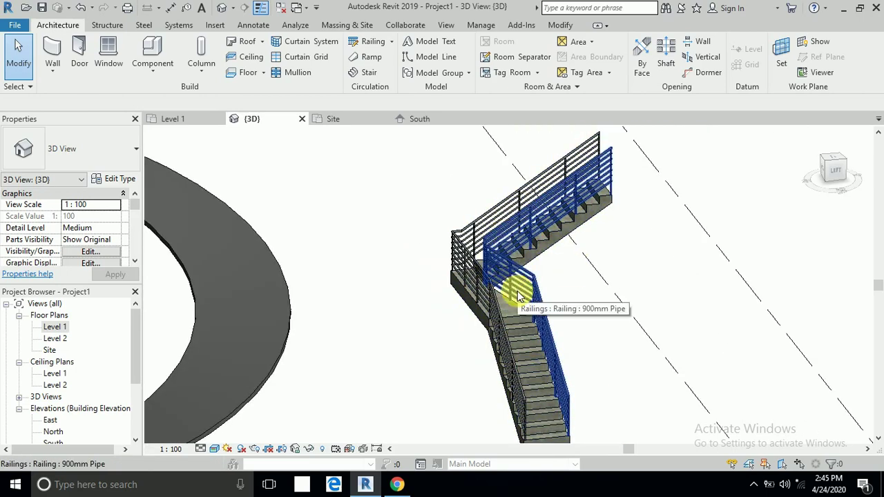
{"action": "scroll", "coordinate": [517, 259], "scroll_direction": "down", "scroll_amount": 2}
{"action": "middle_click_drag", "start_coordinate": [423, 299], "coordinate": [528, 345]}
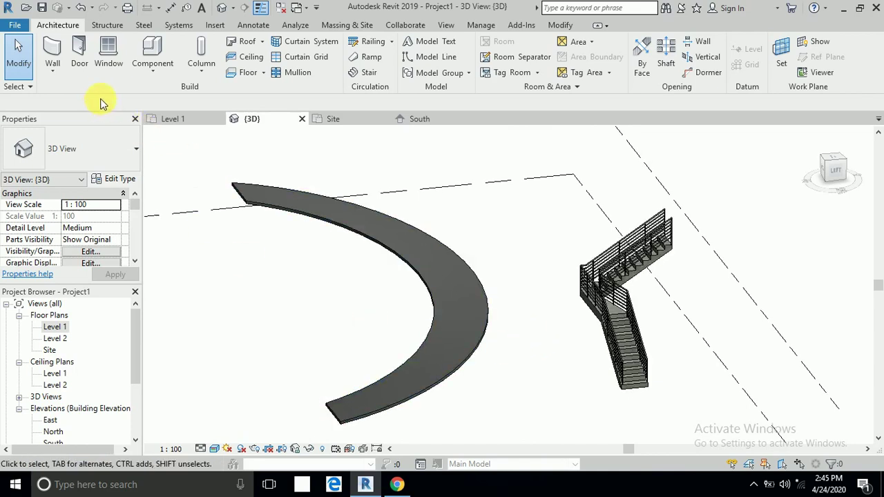
{"action": "left_click", "coordinate": [155, 72]}
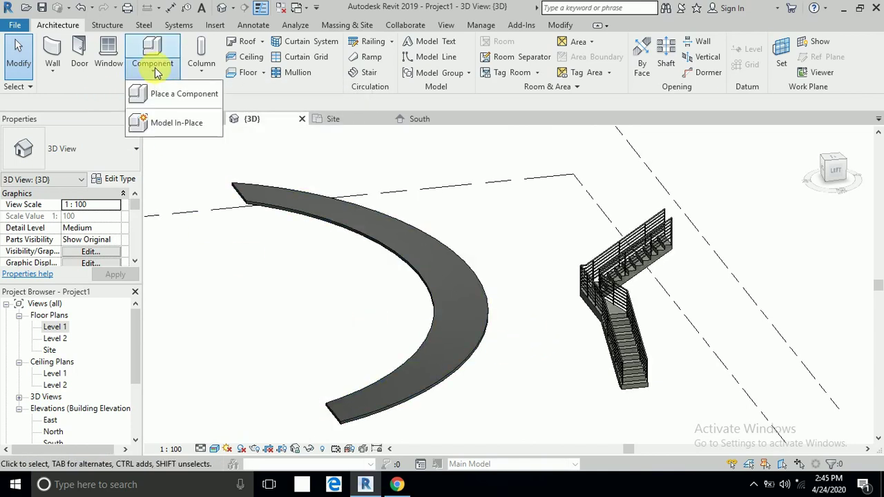
- Create a Model In-Place element in the Railings category, keeping the default name Railings 1
{"action": "left_click", "coordinate": [174, 127]}
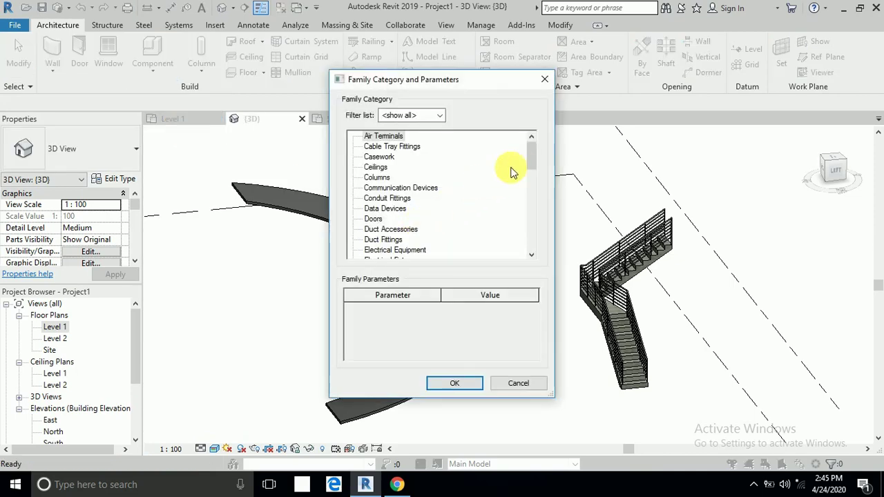
{"action": "left_click_drag", "start_coordinate": [532, 162], "coordinate": [524, 211]}
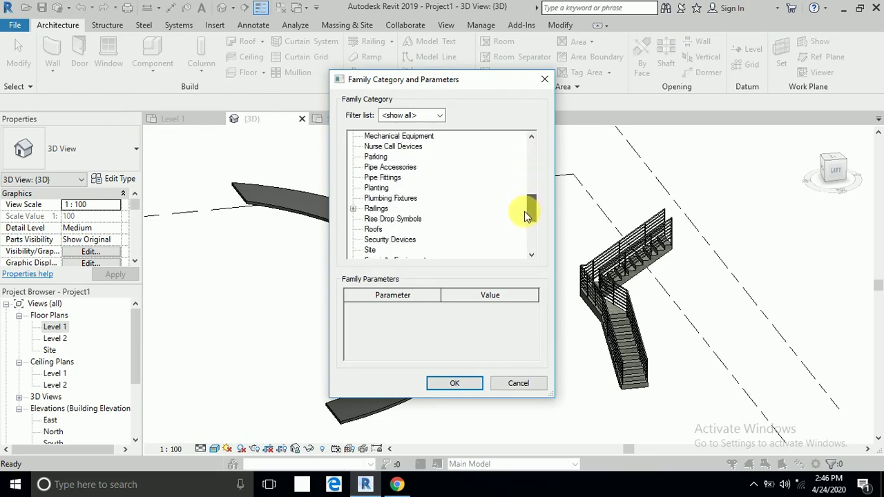
{"action": "left_click", "coordinate": [376, 209]}
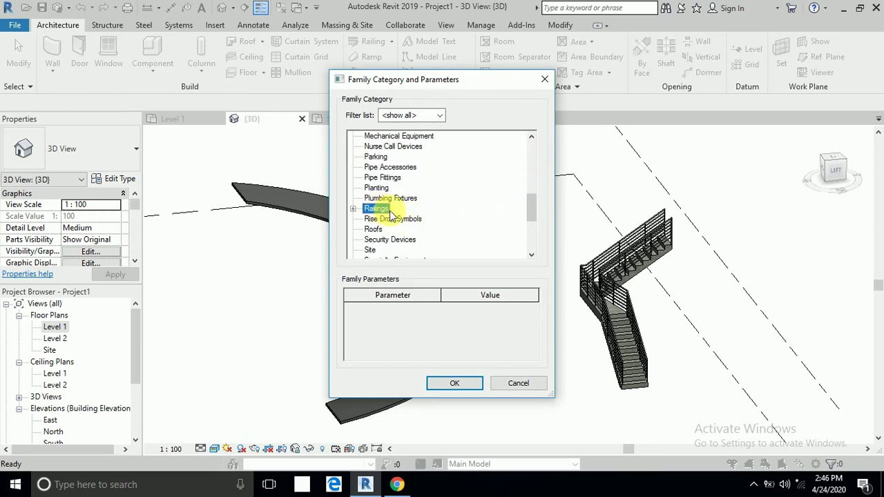
{"action": "left_click", "coordinate": [466, 385]}
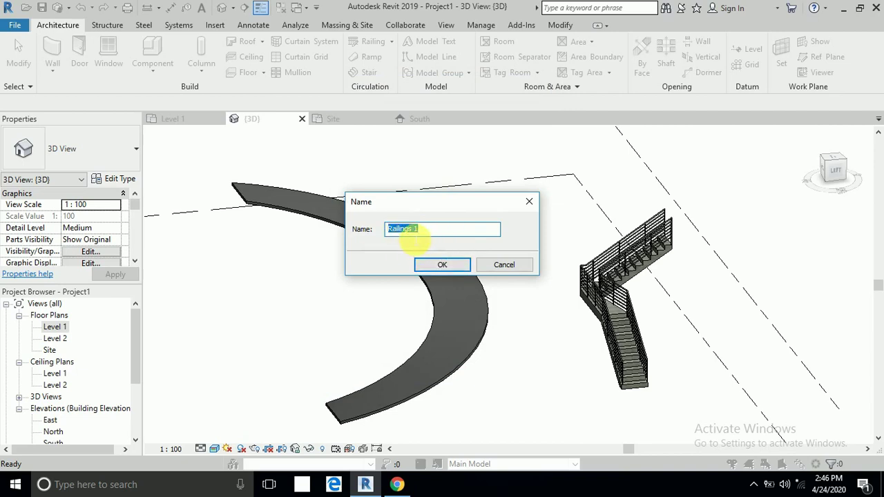
{"action": "left_click", "coordinate": [441, 266]}
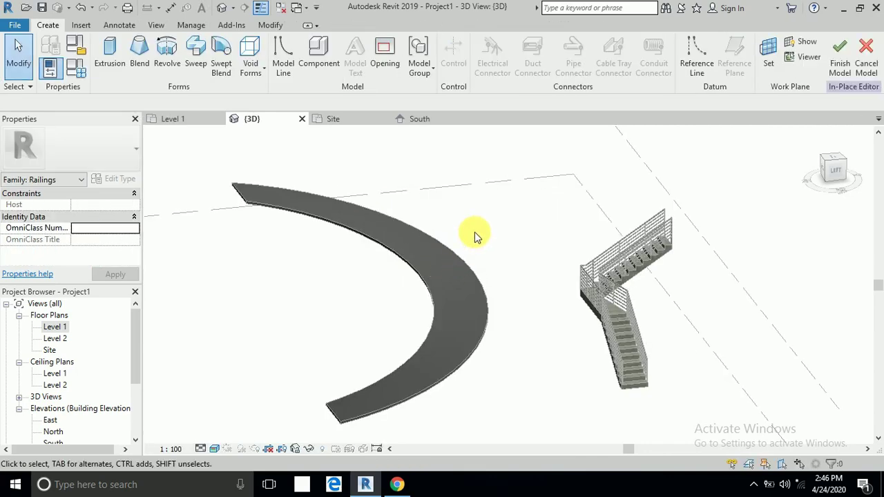
- Start a swept blend and pick the floor slab's curved edge as its path, then finish the path
{"action": "middle_click_drag", "start_coordinate": [463, 232], "coordinate": [487, 237]}
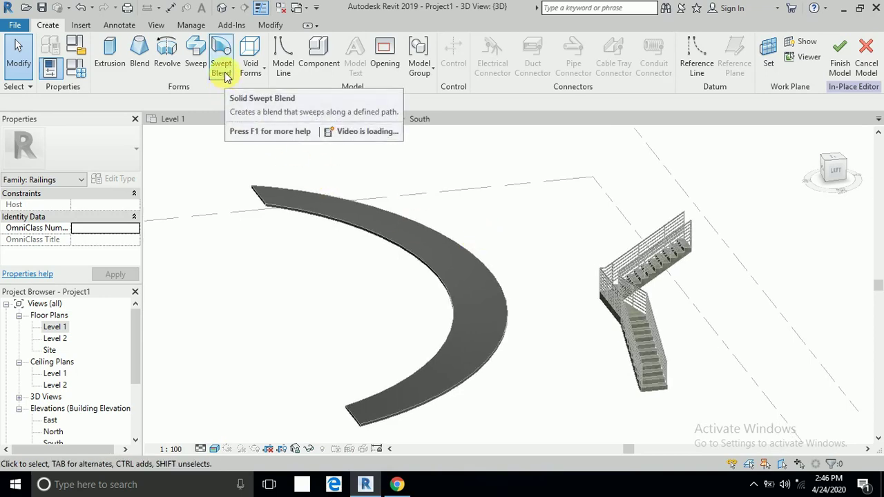
{"action": "left_click", "coordinate": [222, 69]}
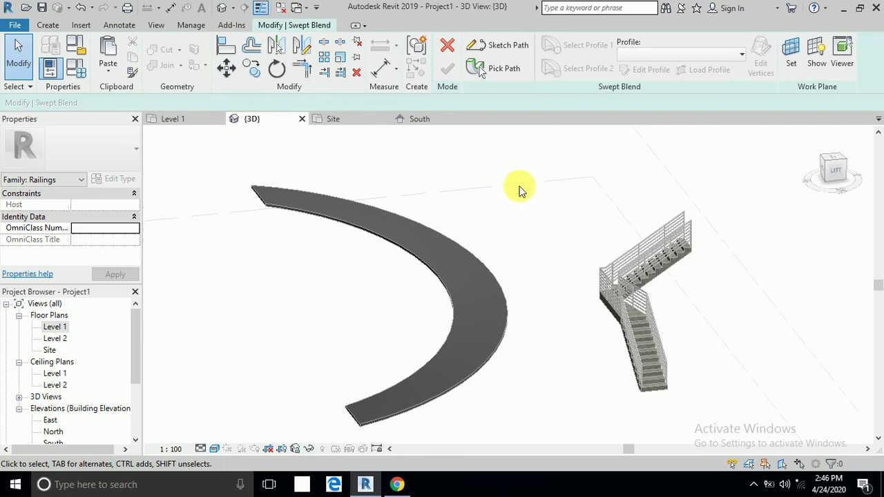
{"action": "left_click", "coordinate": [513, 50]}
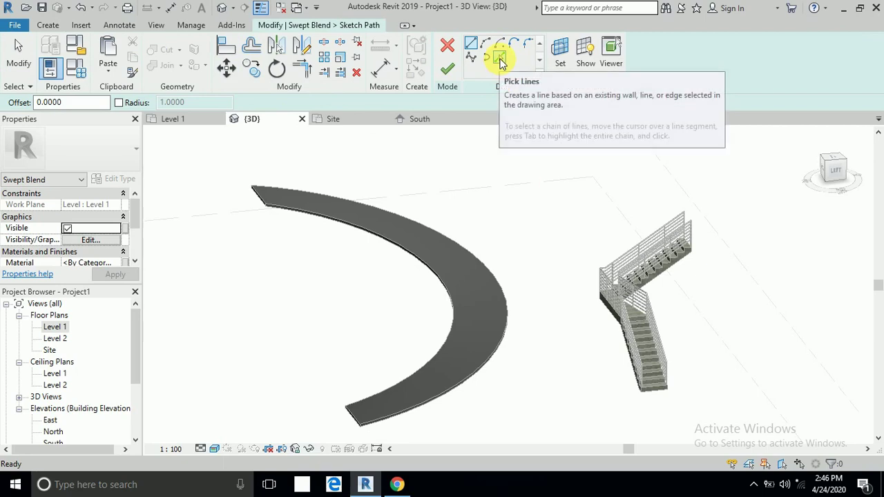
{"action": "left_click", "coordinate": [500, 59]}
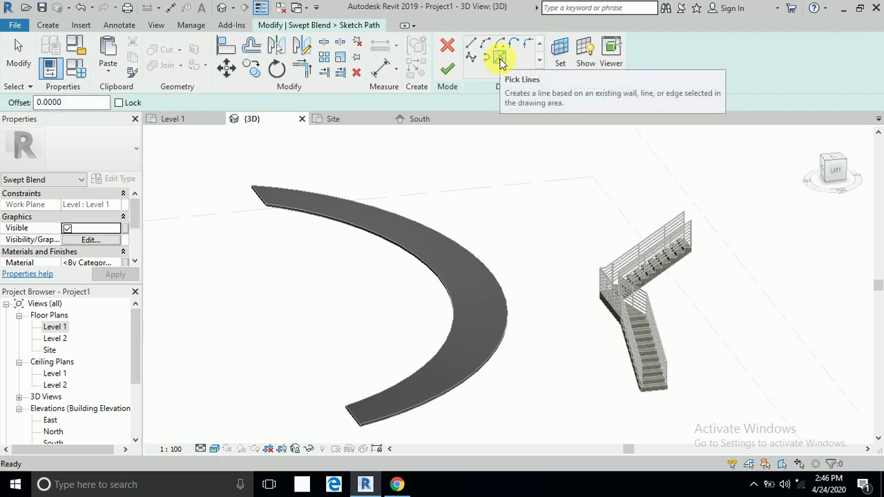
{"action": "scroll", "coordinate": [362, 433], "scroll_direction": "up", "scroll_amount": 3}
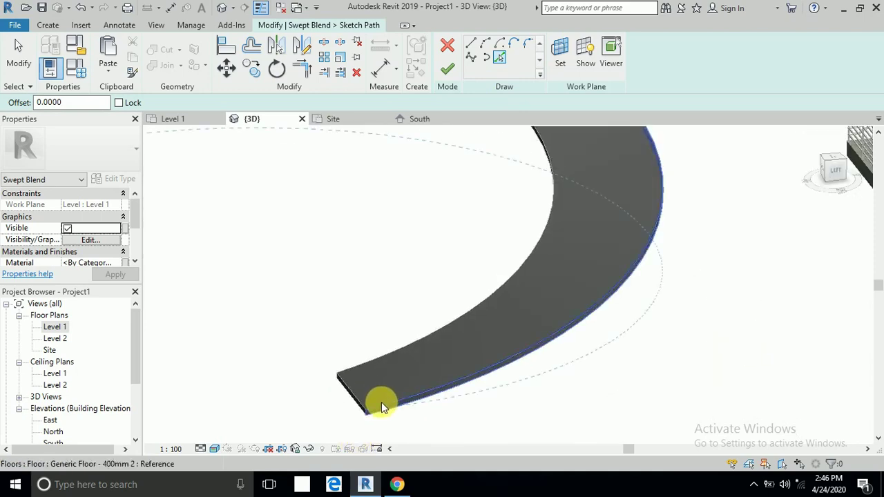
{"action": "left_click", "coordinate": [376, 407]}
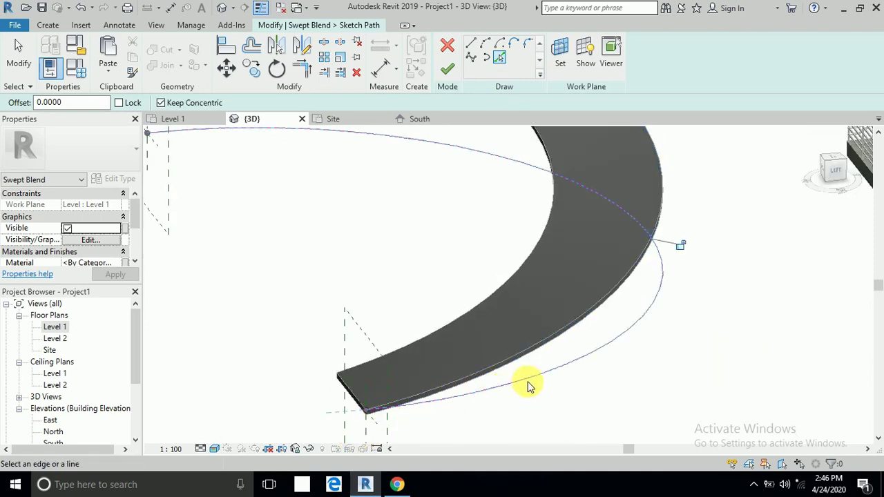
{"action": "scroll", "coordinate": [667, 262], "scroll_direction": "down", "scroll_amount": 2}
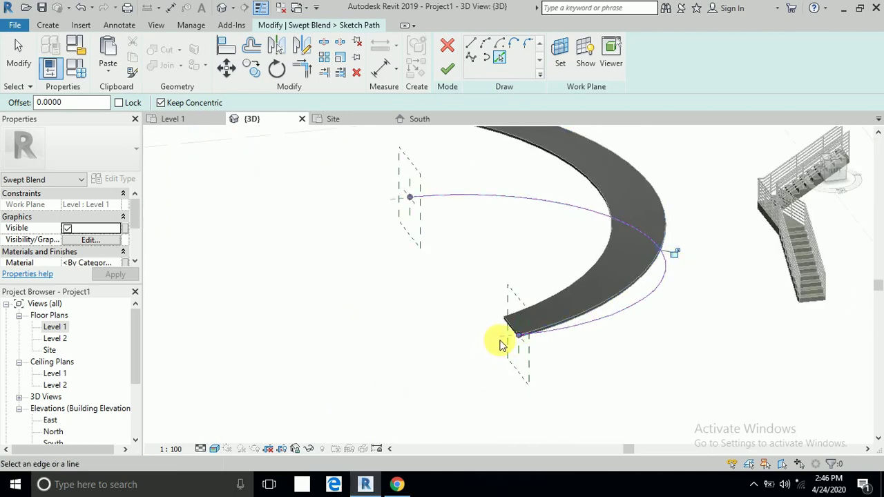
{"action": "scroll", "coordinate": [504, 341], "scroll_direction": "up", "scroll_amount": 3}
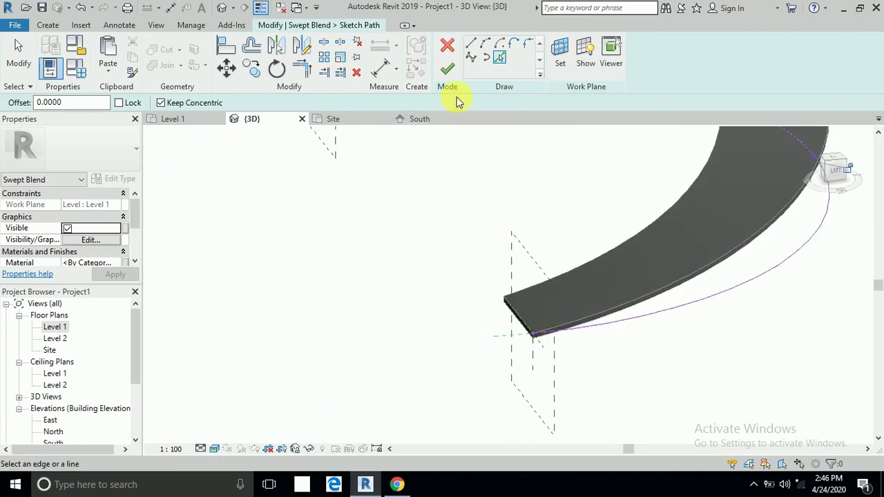
{"action": "left_click", "coordinate": [447, 69]}
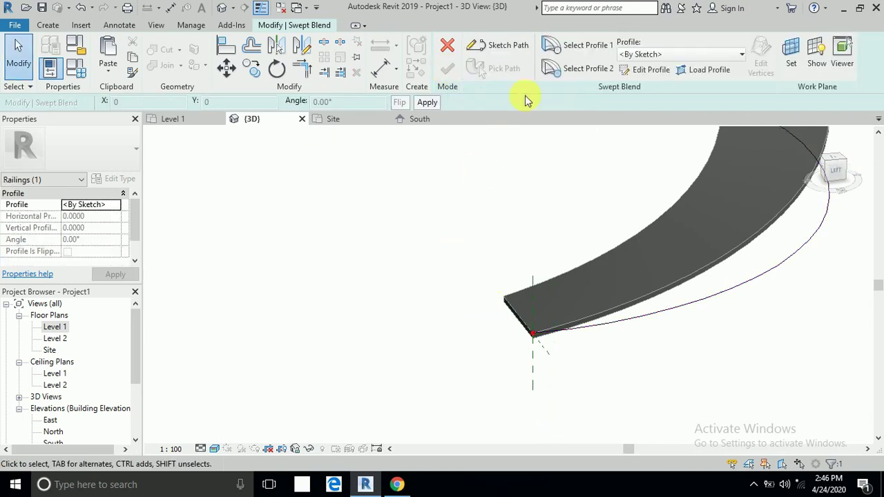
- Open the first profile for editing and pick the floor slab's end edge as a profile line
{"action": "left_click", "coordinate": [589, 51]}
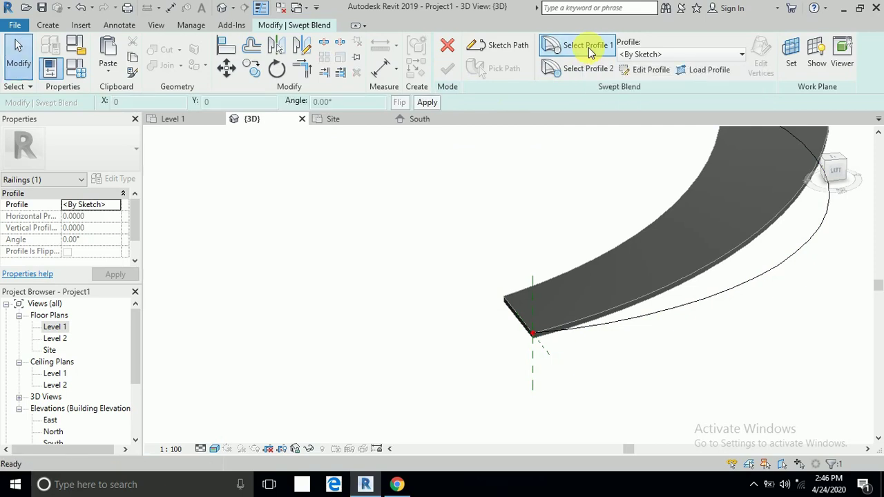
{"action": "left_click", "coordinate": [650, 72]}
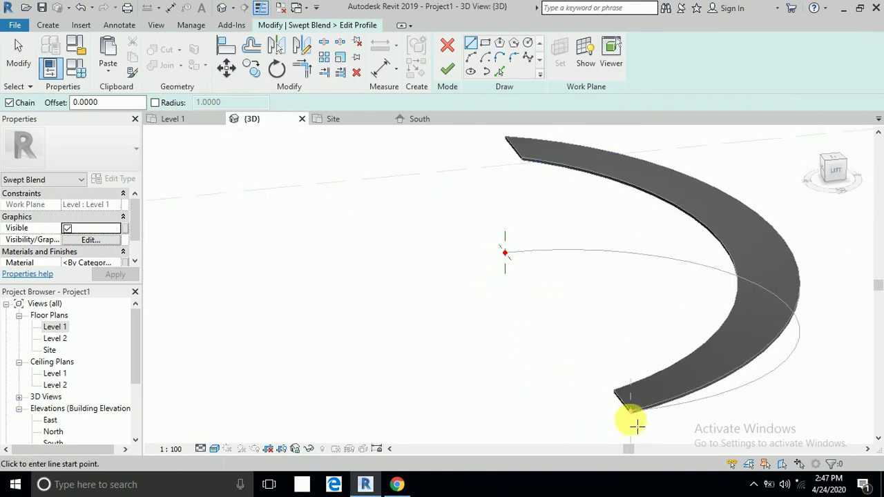
{"action": "scroll", "coordinate": [631, 416], "scroll_direction": "up", "scroll_amount": 2}
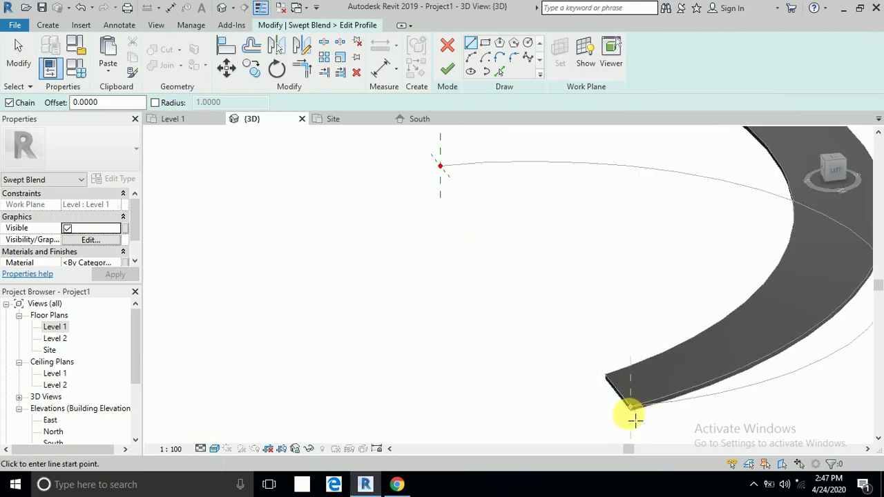
{"action": "scroll", "coordinate": [629, 414], "scroll_direction": "down", "scroll_amount": 1}
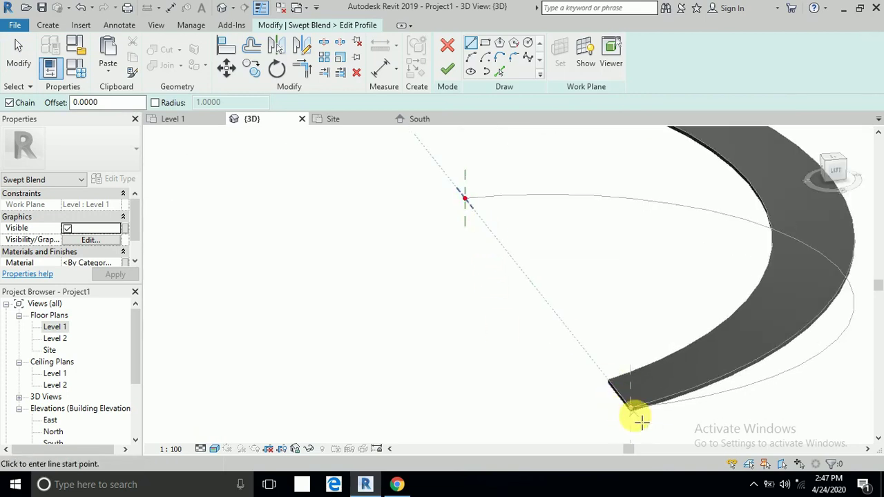
{"action": "scroll", "coordinate": [629, 419], "scroll_direction": "down", "scroll_amount": 2}
{"action": "scroll", "coordinate": [521, 276], "scroll_direction": "up", "scroll_amount": 2}
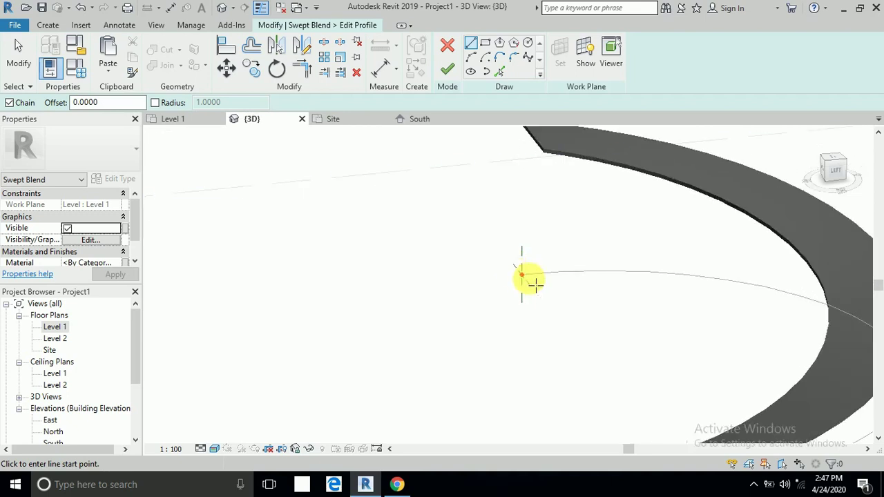
{"action": "left_click", "coordinate": [522, 276]}
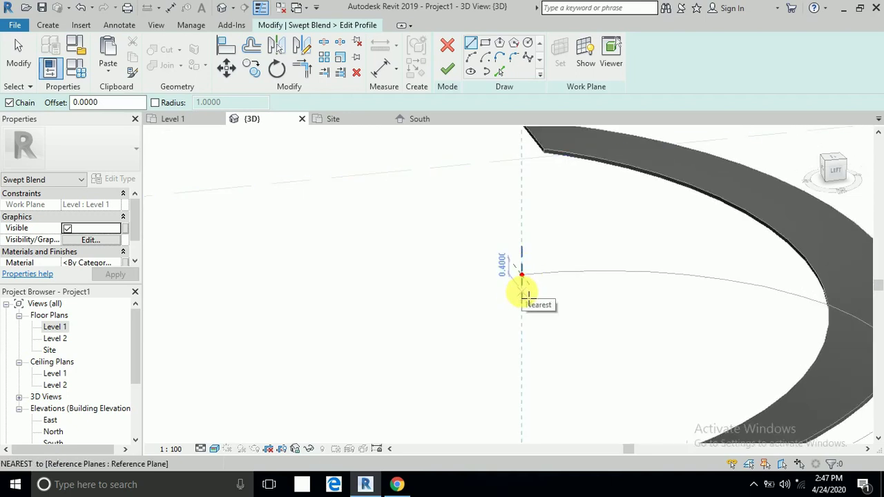
{"action": "left_click", "coordinate": [522, 295]}
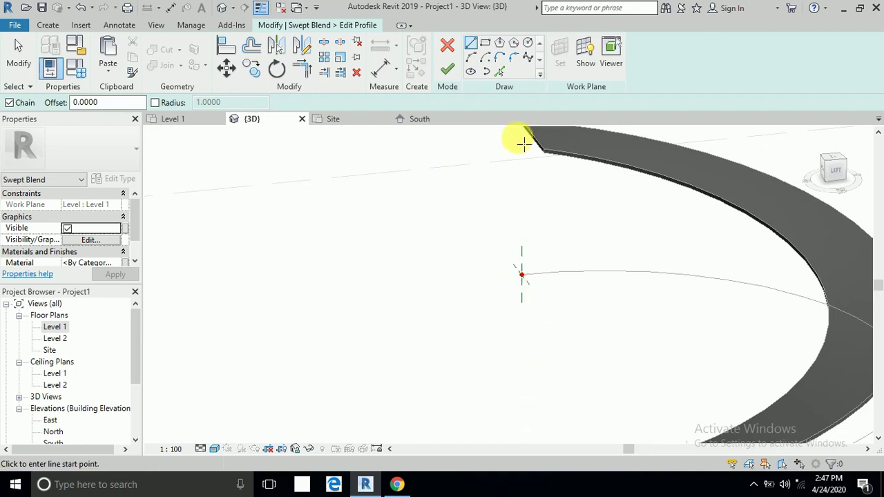
{"action": "left_click", "coordinate": [500, 72]}
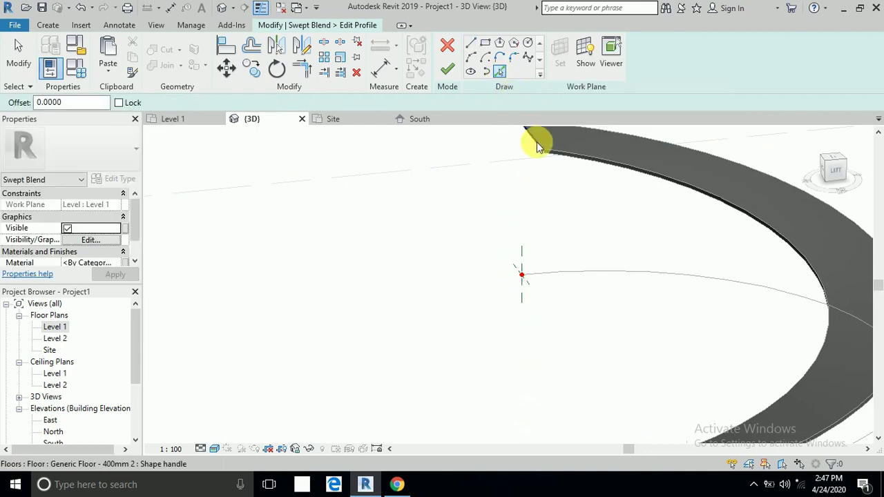
{"action": "scroll", "coordinate": [545, 201], "scroll_direction": "down", "scroll_amount": 3}
{"action": "scroll", "coordinate": [543, 190], "scroll_direction": "up", "scroll_amount": 5}
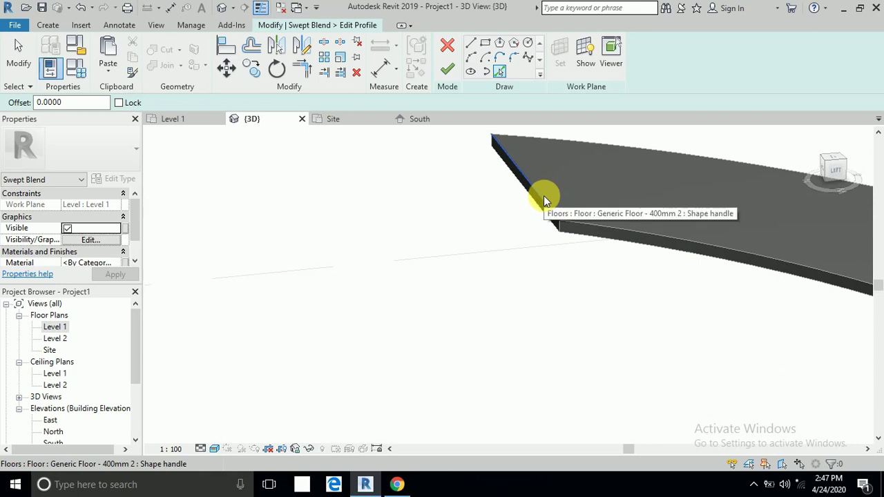
{"action": "left_click", "coordinate": [544, 195]}
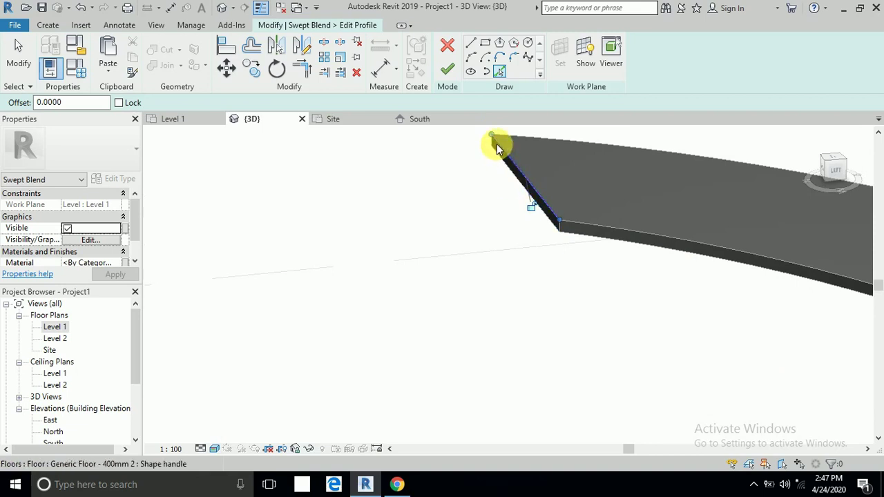
{"action": "scroll", "coordinate": [485, 179], "scroll_direction": "down", "scroll_amount": 2}
{"action": "scroll", "coordinate": [486, 186], "scroll_direction": "down", "scroll_amount": 3}
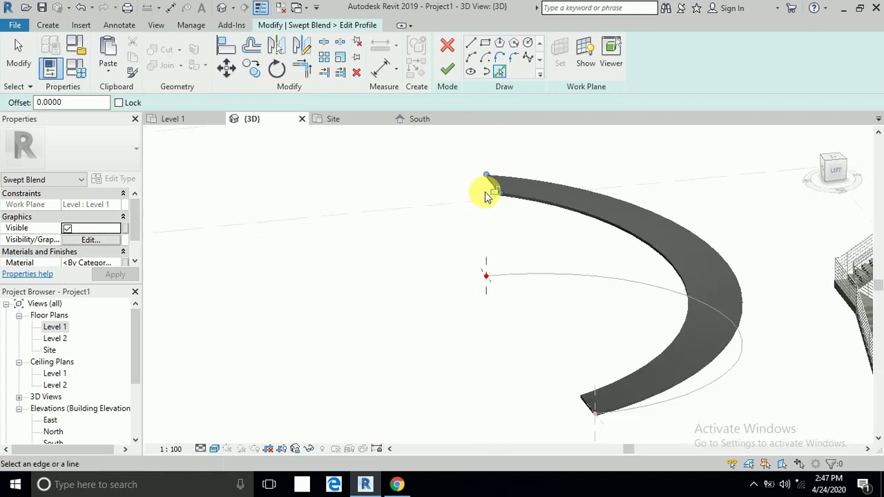
{"action": "scroll", "coordinate": [483, 173], "scroll_direction": "up", "scroll_amount": 3}
{"action": "scroll", "coordinate": [483, 172], "scroll_direction": "up", "scroll_amount": 3}
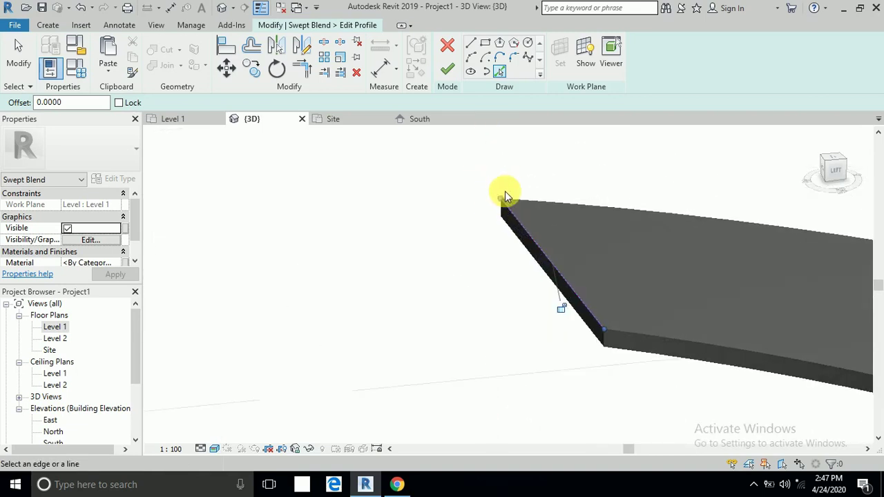
- Draw the profile lines from the slab corner: 1 up, 0.2 across, 6 back down
{"action": "left_click", "coordinate": [472, 46]}
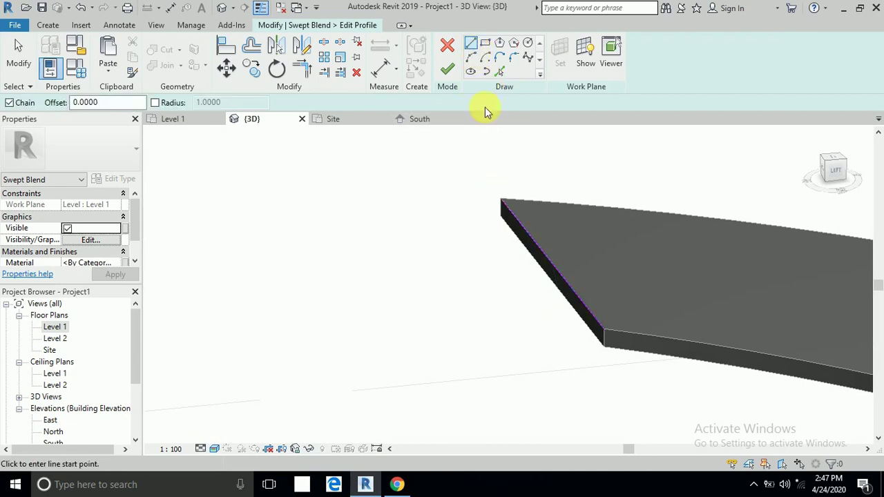
{"action": "left_click", "coordinate": [500, 199]}
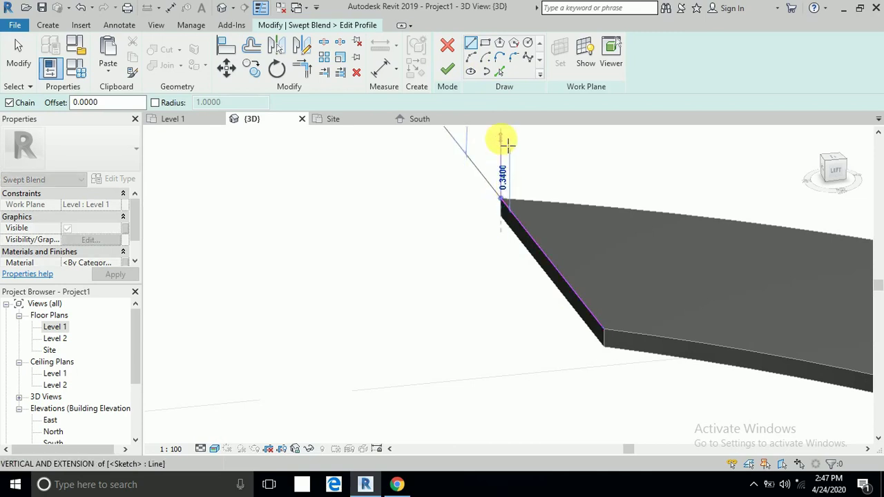
{"action": "type", "text": "1"}
{"action": "key", "text": "Return"}
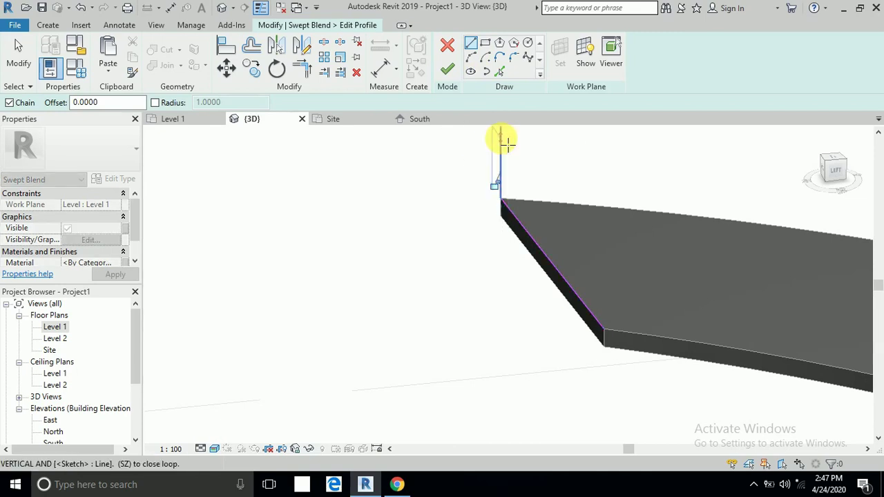
{"action": "middle_click_drag", "start_coordinate": [506, 143], "coordinate": [563, 181], "text": "shift"}
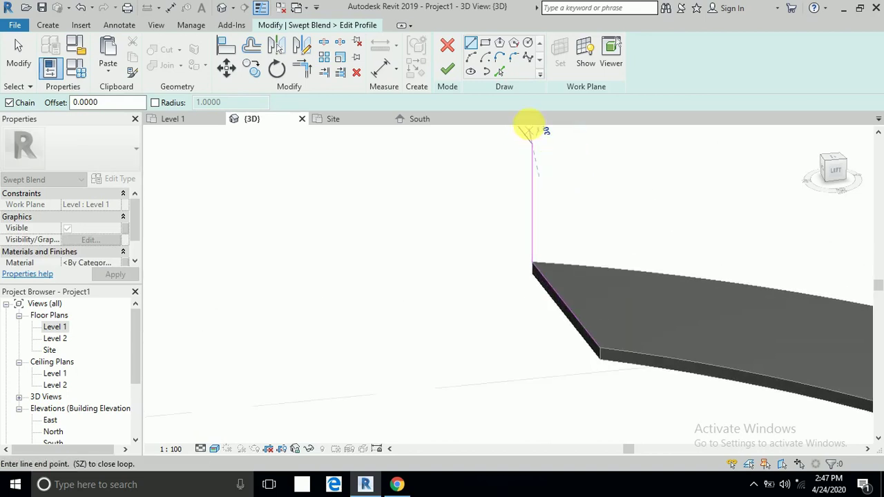
{"action": "scroll", "coordinate": [529, 128], "scroll_direction": "up", "scroll_amount": 2}
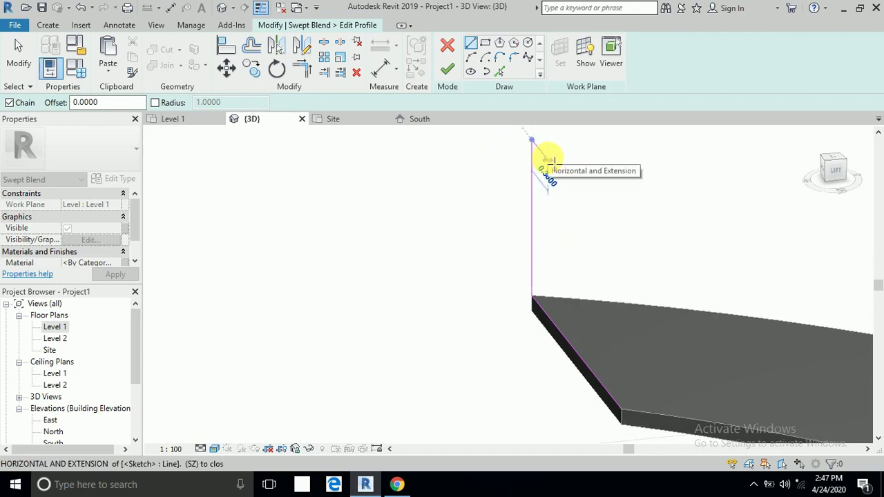
{"action": "type", "text": "."}
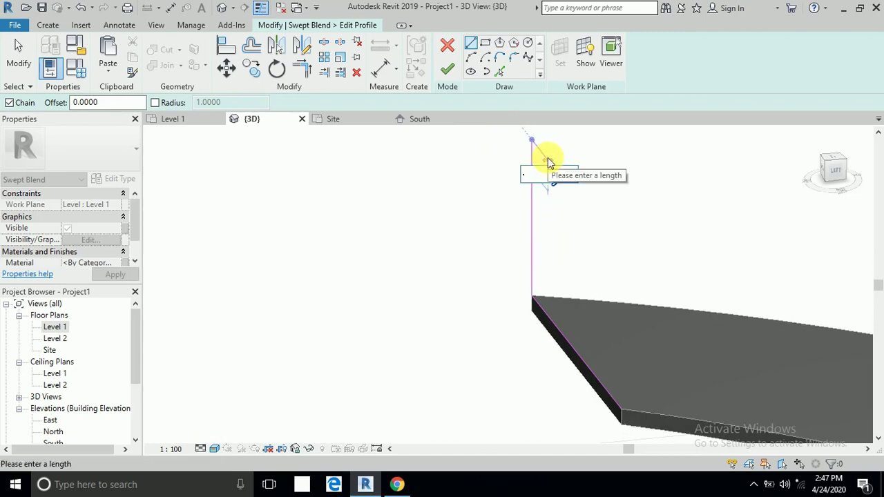
{"action": "type", "text": "2"}
{"action": "key", "text": "Return"}
{"action": "left_click", "coordinate": [540, 148]}
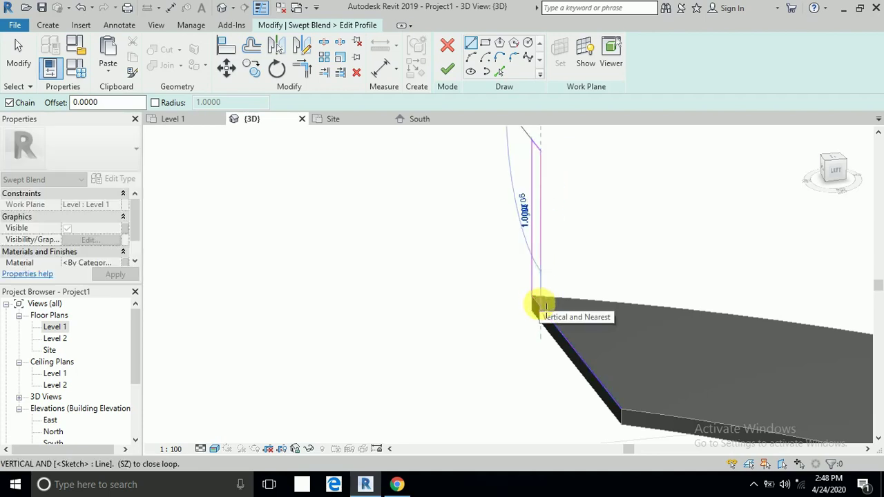
{"action": "type", "text": "6"}
{"action": "key", "text": "Return"}
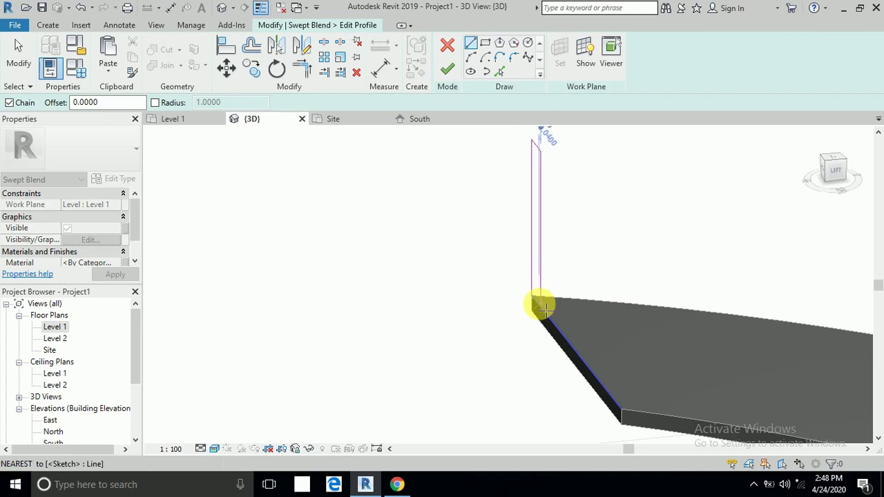
{"action": "left_click", "coordinate": [543, 308]}
- Close the outline with Trim/Extend to Corner and finish the first profile
{"action": "left_click", "coordinate": [302, 67]}
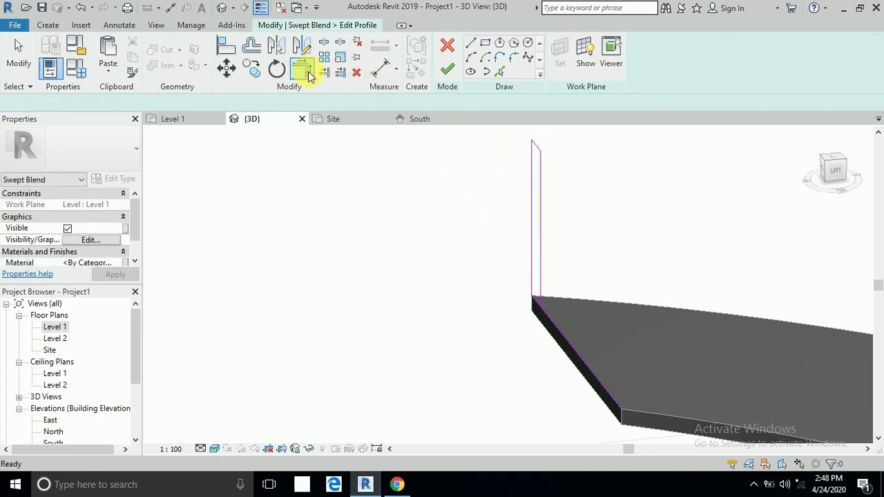
{"action": "scroll", "coordinate": [500, 260], "scroll_direction": "up", "scroll_amount": 1}
{"action": "left_click", "coordinate": [556, 326]}
{"action": "left_click", "coordinate": [556, 335]}
{"action": "scroll", "coordinate": [553, 301], "scroll_direction": "down", "scroll_amount": 1}
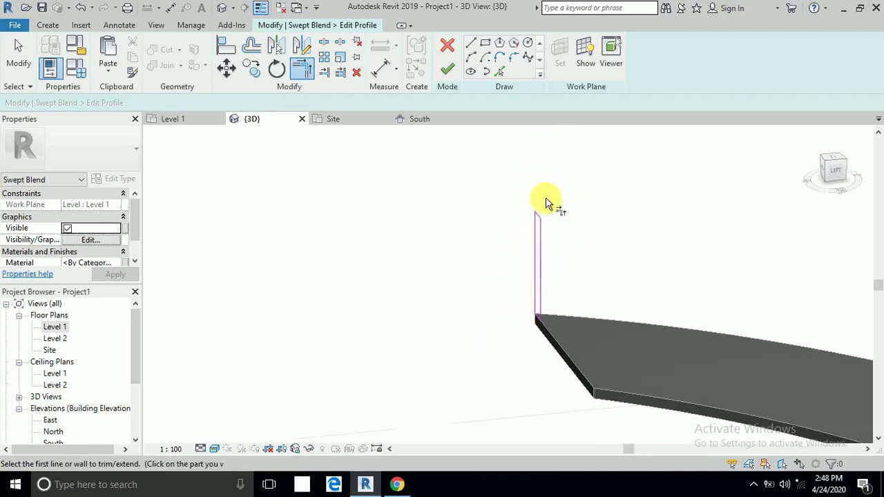
{"action": "scroll", "coordinate": [528, 229], "scroll_direction": "down", "scroll_amount": 1}
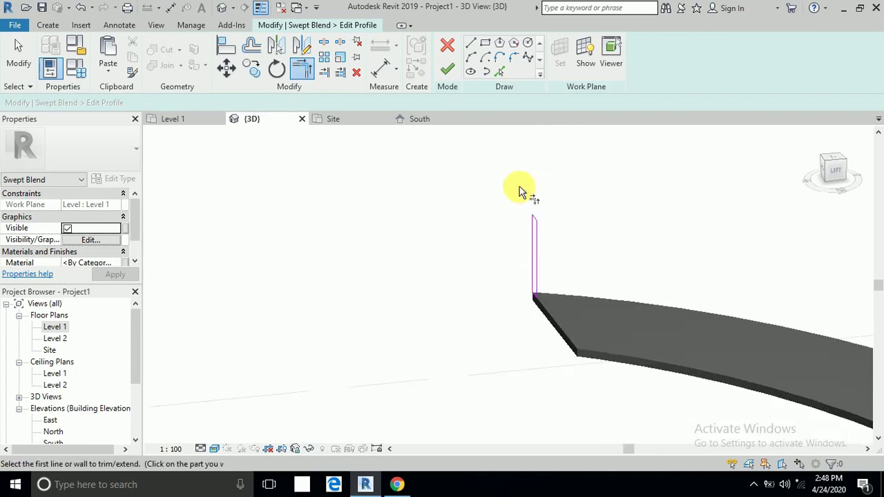
{"action": "left_click", "coordinate": [453, 73]}
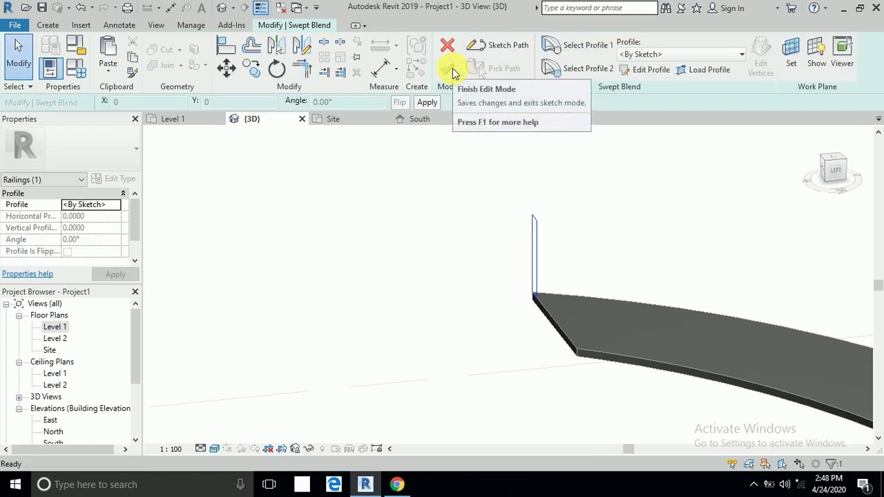
- Select the swept blend's second profile and open it for editing
{"action": "scroll", "coordinate": [520, 183], "scroll_direction": "down", "scroll_amount": 2}
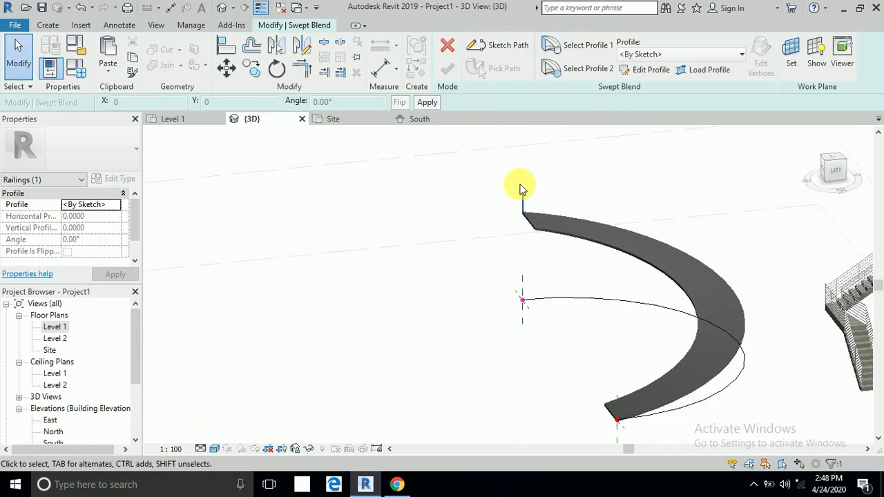
{"action": "left_click", "coordinate": [594, 72]}
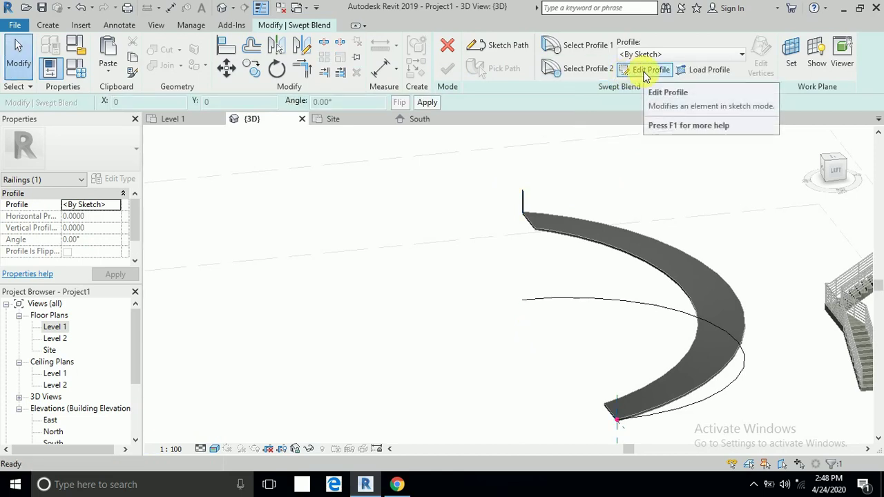
{"action": "left_click", "coordinate": [645, 73]}
{"action": "scroll", "coordinate": [623, 438], "scroll_direction": "up", "scroll_amount": 2}
{"action": "scroll", "coordinate": [620, 418], "scroll_direction": "up", "scroll_amount": 5}
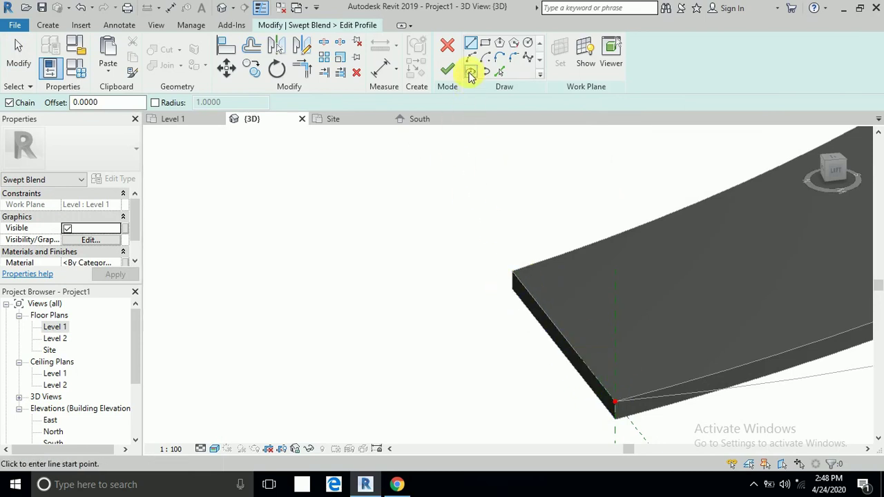
- Sketch a closed outline of lines 1, 0.2 and 1 from the slab corner and finish the profile
{"action": "left_click", "coordinate": [620, 393]}
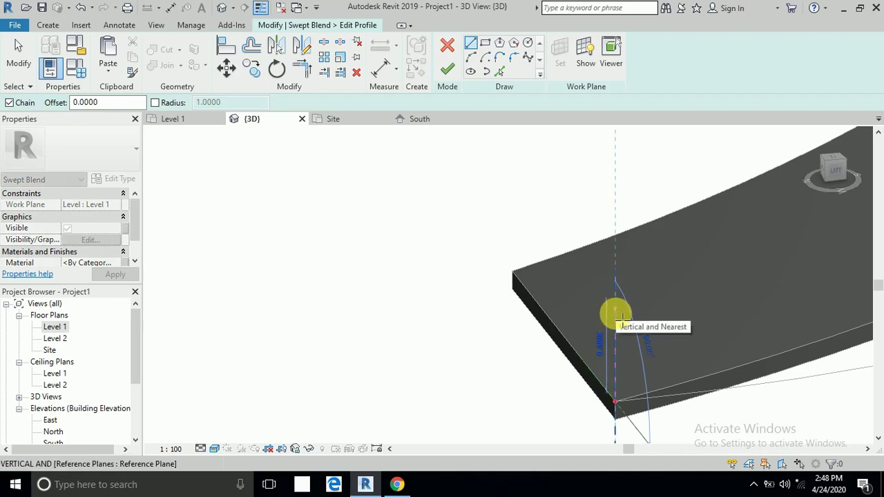
{"action": "type", "text": "1"}
{"action": "key", "text": "Return"}
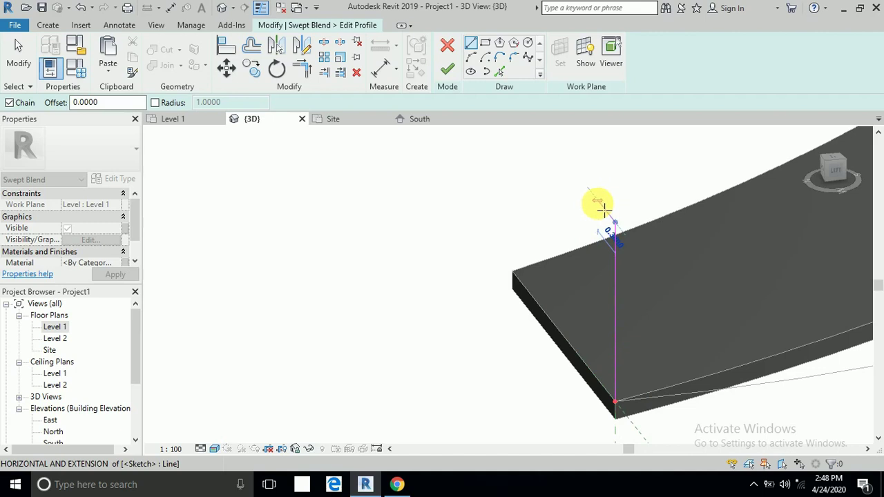
{"action": "type", "text": "."}
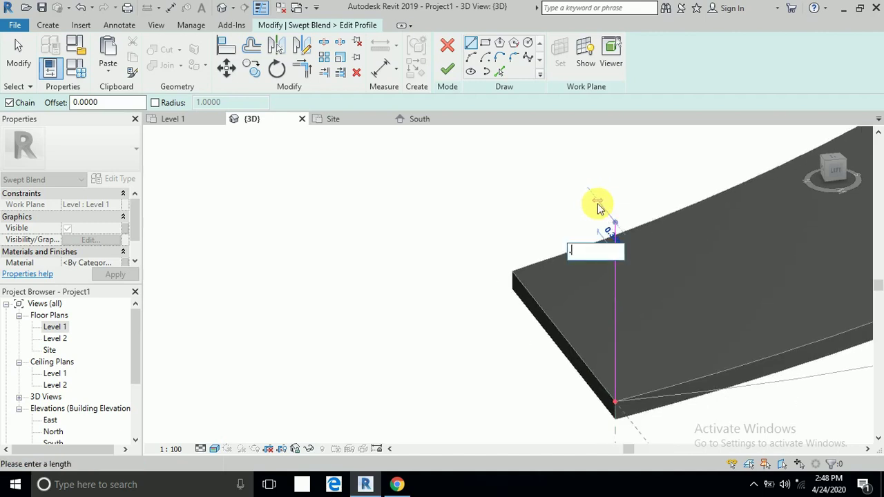
{"action": "type", "text": "2"}
{"action": "left_click", "coordinate": [604, 208]}
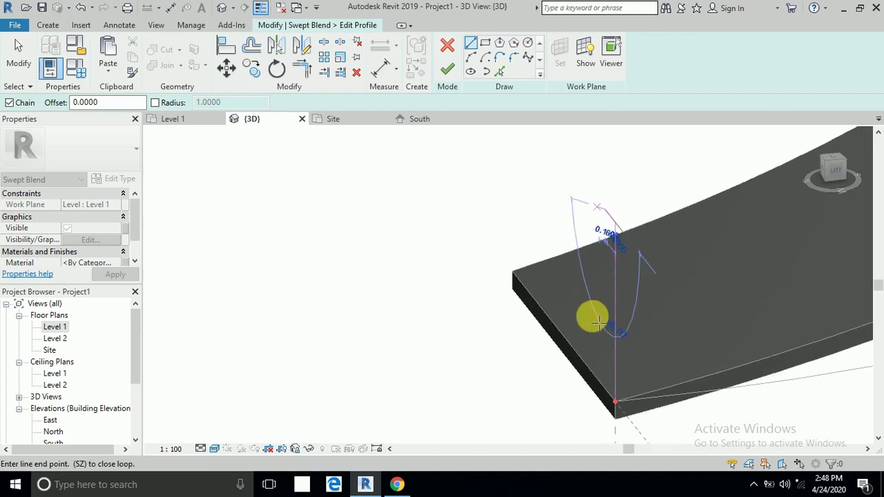
{"action": "type", "text": "1"}
{"action": "key", "text": "Return"}
{"action": "scroll", "coordinate": [612, 396], "scroll_direction": "up", "scroll_amount": 2}
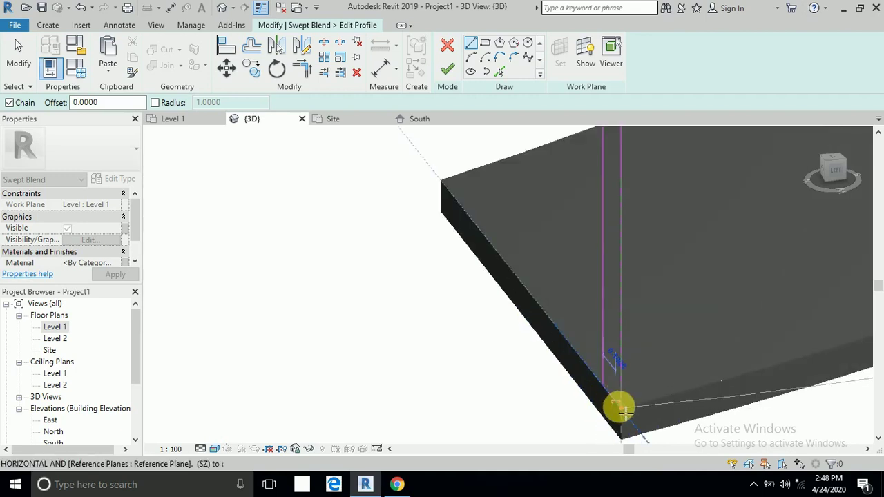
{"action": "left_click", "coordinate": [619, 405]}
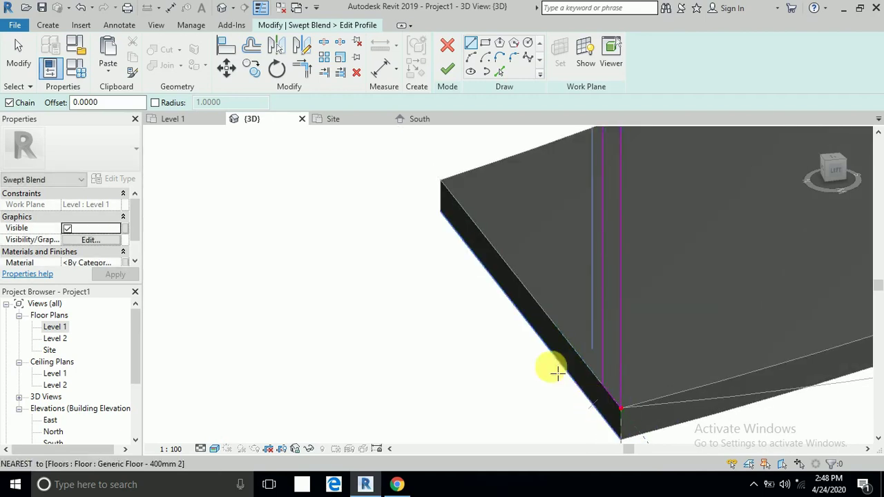
{"action": "left_click", "coordinate": [19, 55]}
{"action": "scroll", "coordinate": [484, 369], "scroll_direction": "down", "scroll_amount": 2}
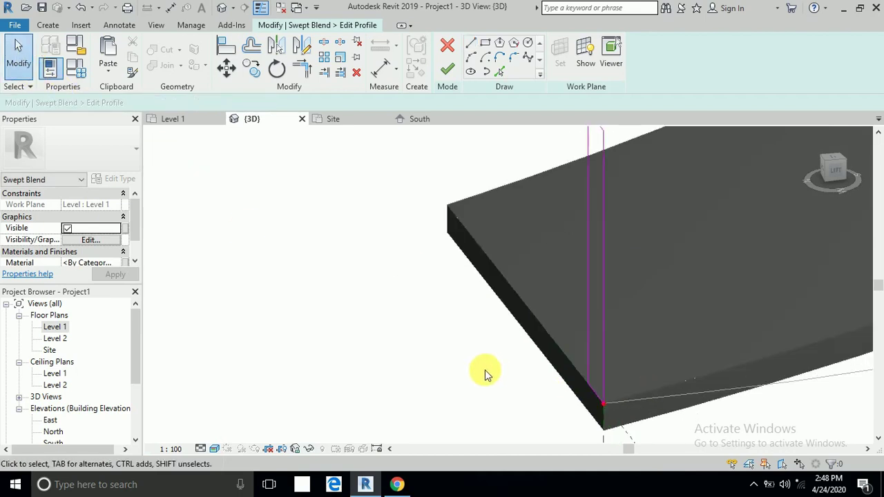
{"action": "scroll", "coordinate": [479, 268], "scroll_direction": "down", "scroll_amount": 2}
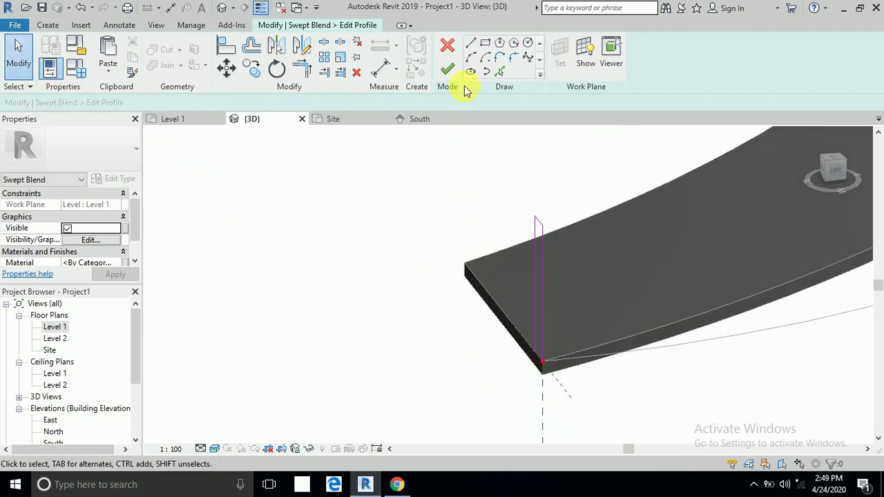
{"action": "left_click", "coordinate": [450, 71]}
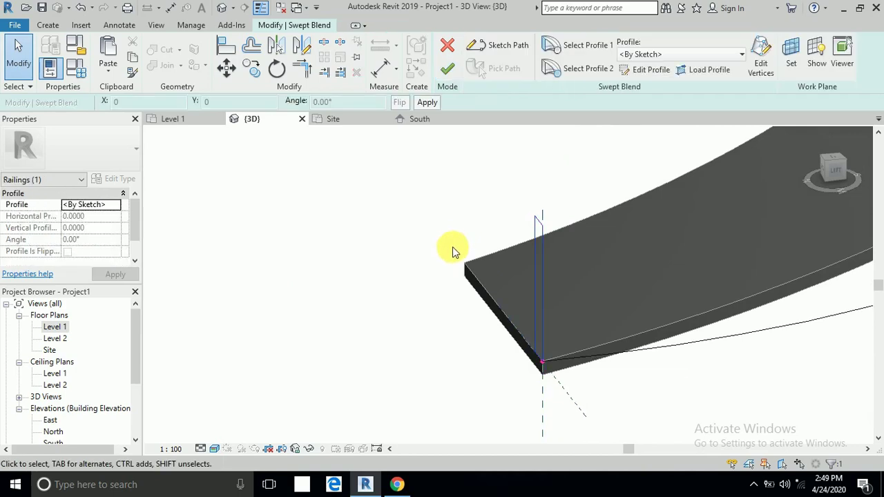
- Finish the swept blend to create the thin curved wall along the slab edge
{"action": "scroll", "coordinate": [452, 247], "scroll_direction": "down", "scroll_amount": 5}
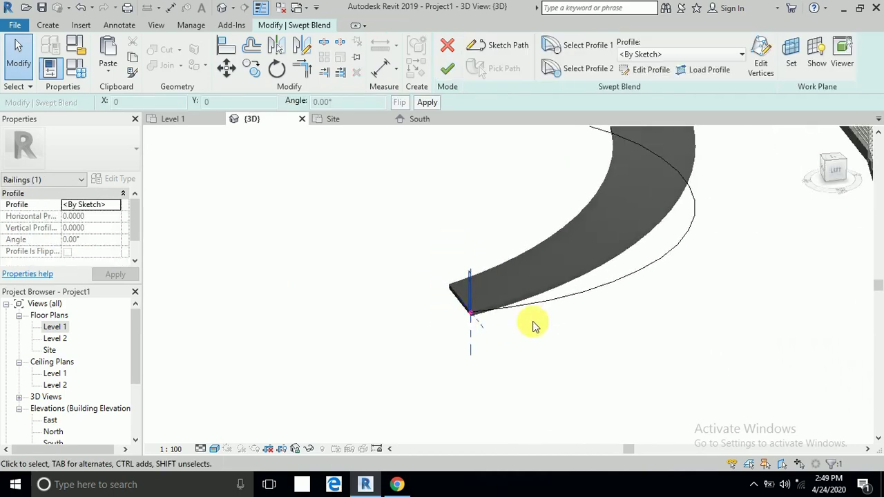
{"action": "middle_click_drag", "start_coordinate": [600, 331], "coordinate": [592, 347]}
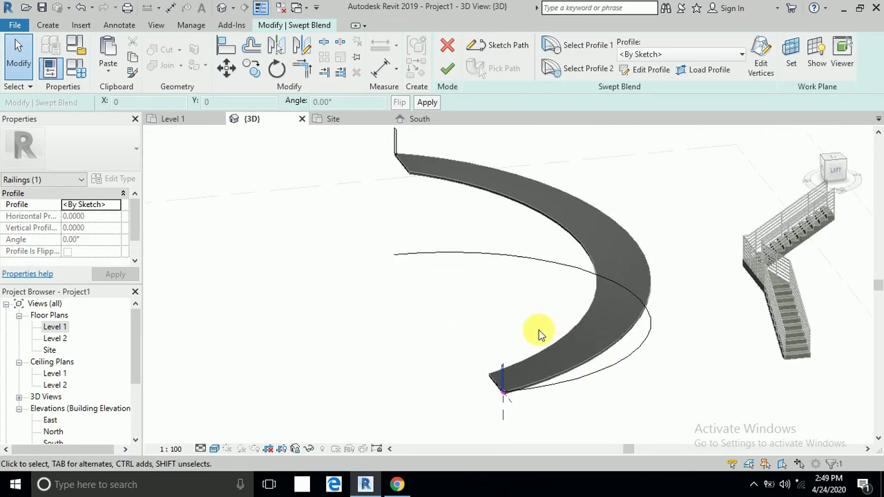
{"action": "left_click", "coordinate": [447, 71]}
{"action": "middle_click_drag", "start_coordinate": [442, 300], "coordinate": [422, 323], "text": "shift"}
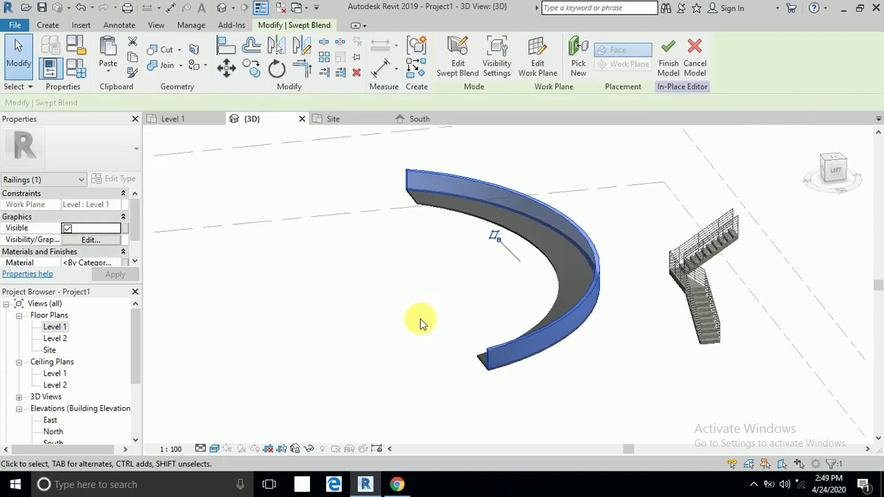
{"action": "left_click", "coordinate": [388, 369]}
- Frame the whole crescent slab and select the curved swept blend wall
{"action": "scroll", "coordinate": [448, 375], "scroll_direction": "up", "scroll_amount": 2}
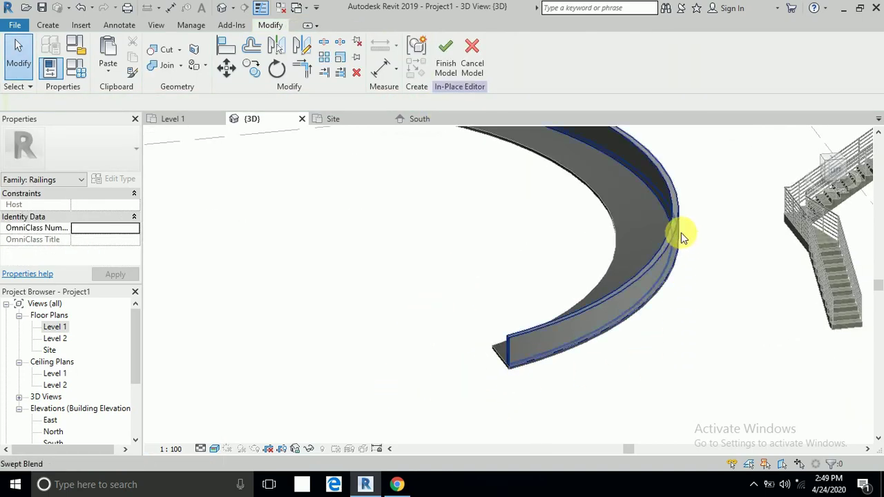
{"action": "scroll", "coordinate": [514, 352], "scroll_direction": "up", "scroll_amount": 5}
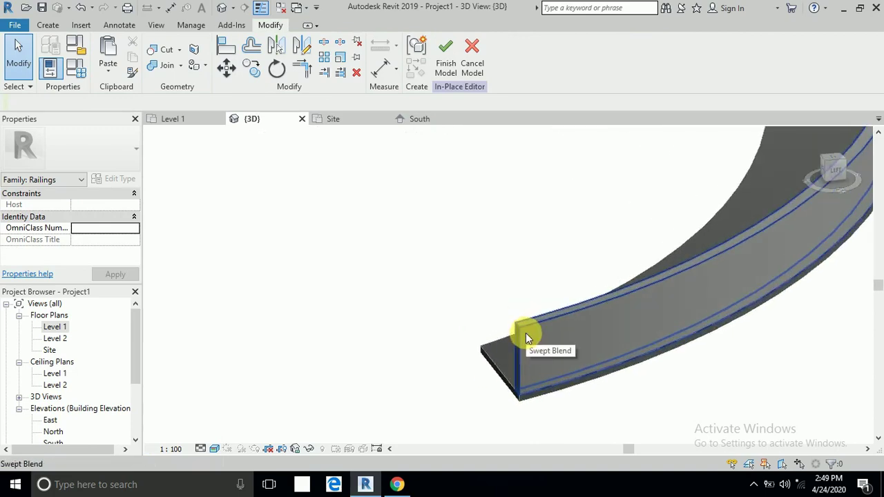
{"action": "scroll", "coordinate": [424, 338], "scroll_direction": "down", "scroll_amount": 5}
{"action": "middle_click_drag", "start_coordinate": [720, 332], "coordinate": [526, 372]}
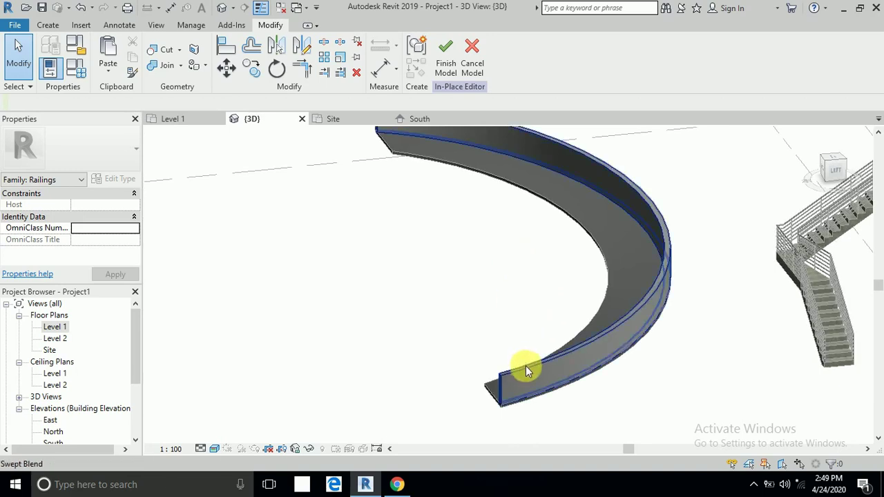
{"action": "left_click", "coordinate": [526, 371]}
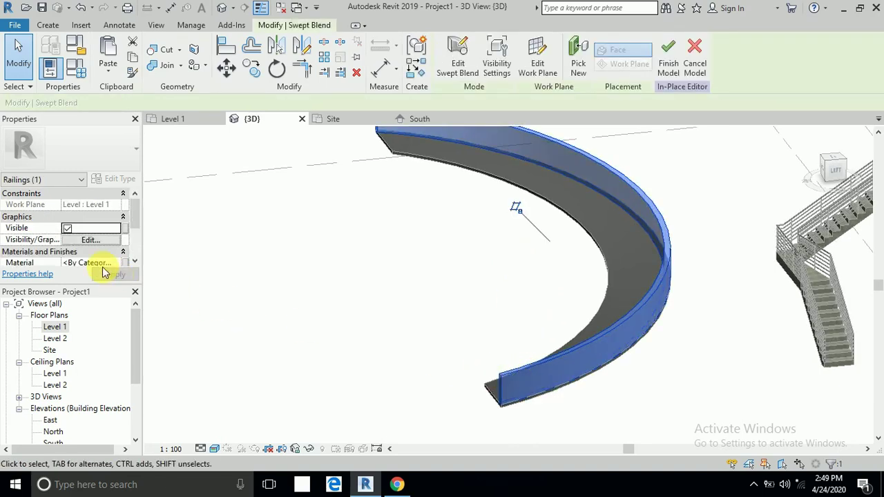
- Change the curved wall's material from By Category to Brick, Common
{"action": "scroll", "coordinate": [114, 260], "scroll_direction": "down", "scroll_amount": 1}
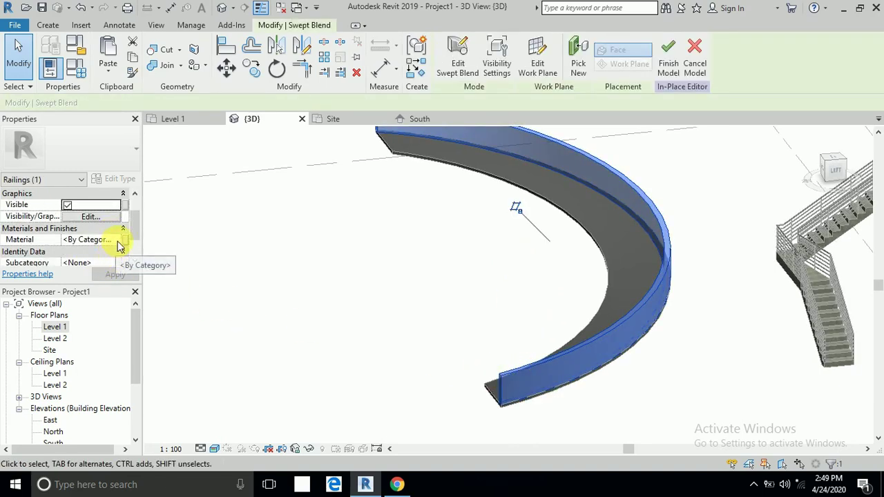
{"action": "left_click", "coordinate": [118, 240]}
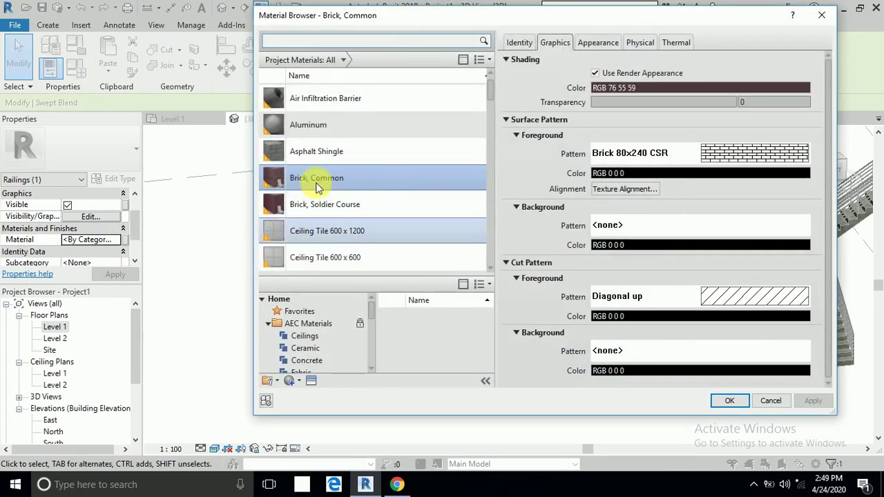
{"action": "scroll", "coordinate": [473, 261], "scroll_direction": "down", "scroll_amount": 1}
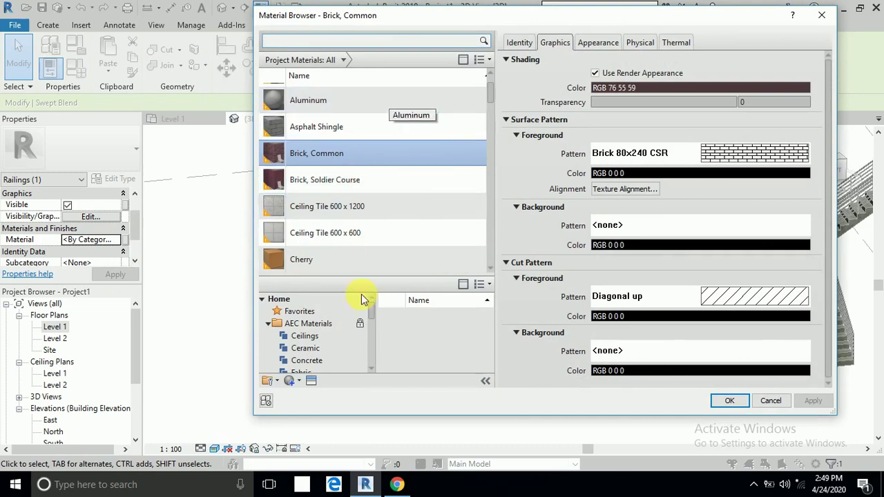
{"action": "left_click", "coordinate": [725, 401]}
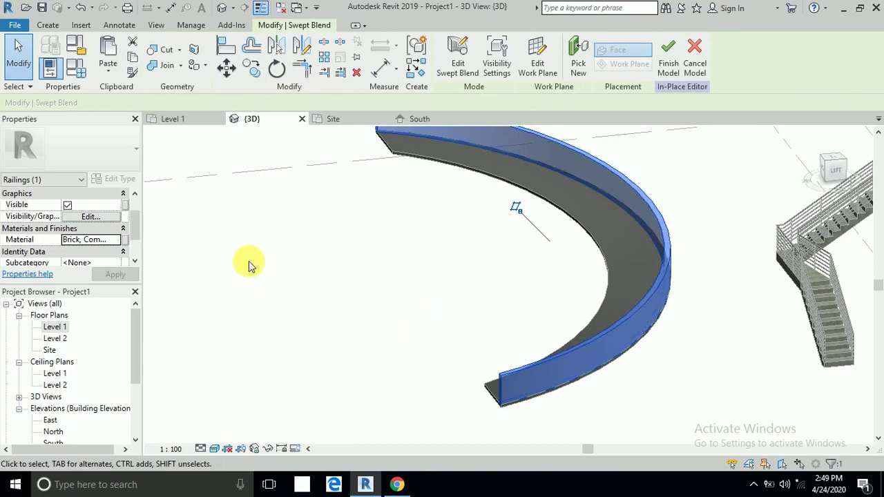
- Finish the Railings 1 in-place model, check the brick wall beside the stair, and start another swept blend
{"action": "left_click", "coordinate": [668, 59]}
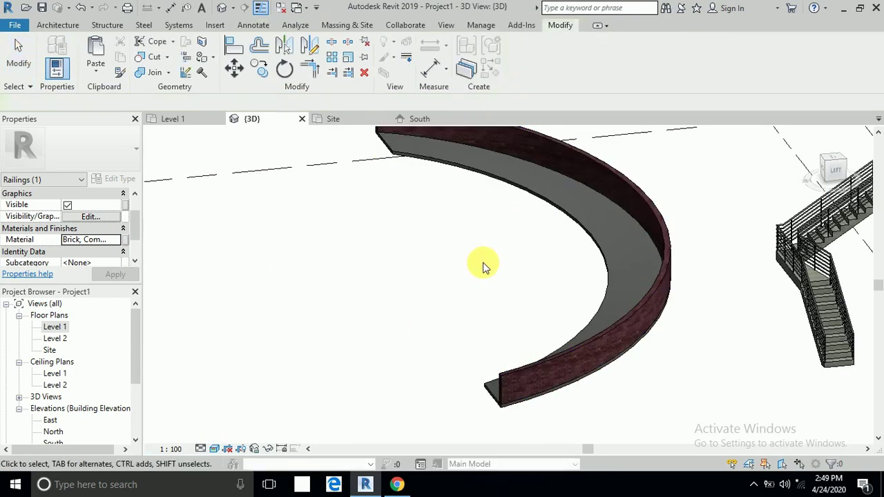
{"action": "scroll", "coordinate": [565, 368], "scroll_direction": "up", "scroll_amount": 3}
{"action": "scroll", "coordinate": [607, 353], "scroll_direction": "up", "scroll_amount": 2}
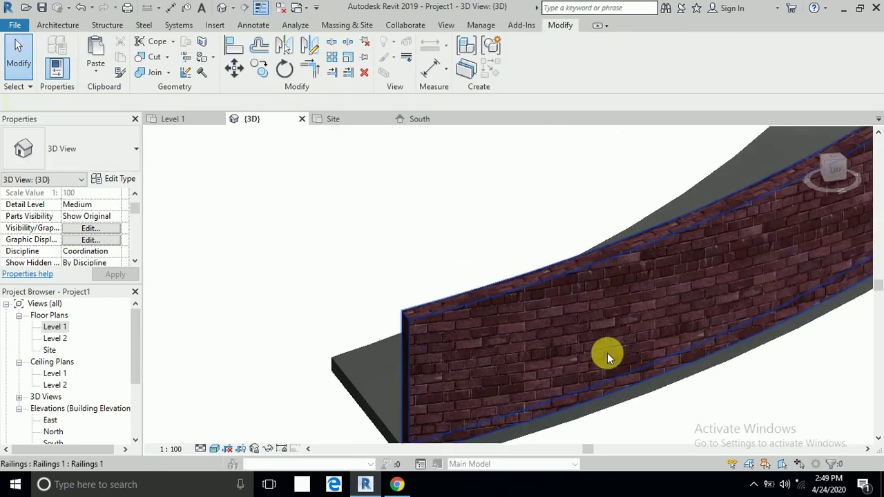
{"action": "scroll", "coordinate": [474, 345], "scroll_direction": "down", "scroll_amount": 5}
{"action": "scroll", "coordinate": [479, 350], "scroll_direction": "down", "scroll_amount": 3}
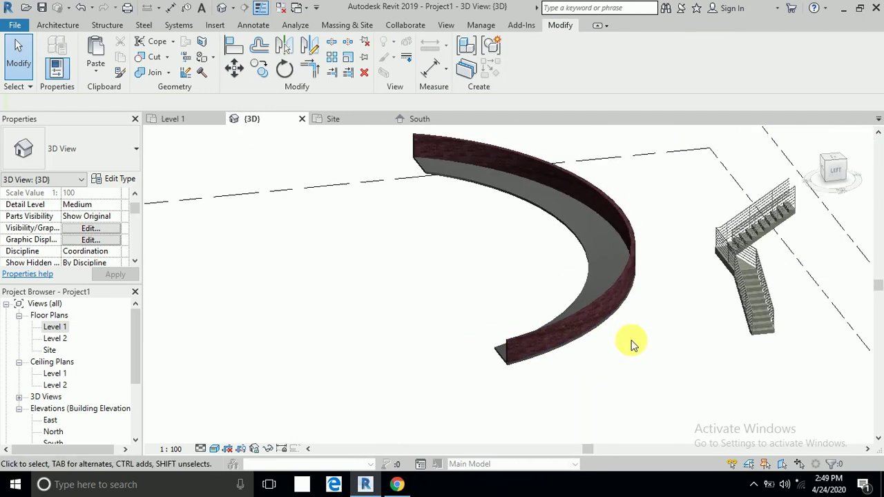
{"action": "middle_click_drag", "start_coordinate": [629, 345], "coordinate": [637, 371]}
{"action": "scroll", "coordinate": [637, 370], "scroll_direction": "down", "scroll_amount": 1}
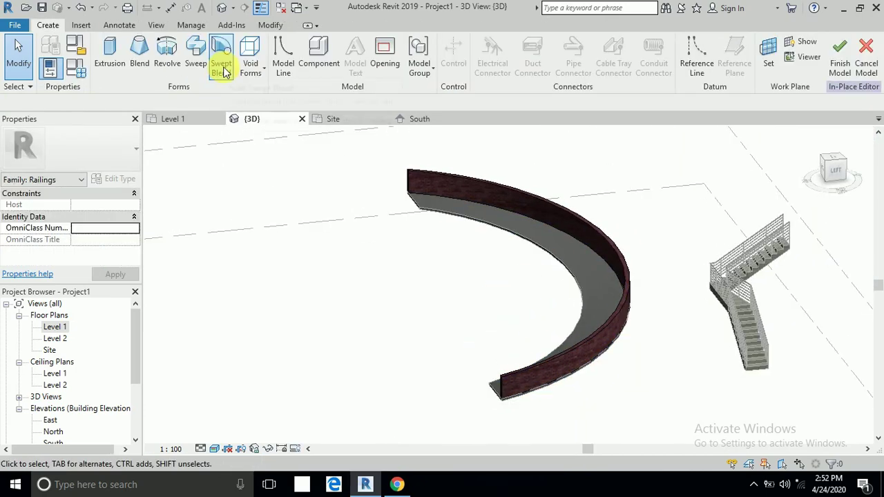
{"action": "left_click", "coordinate": [222, 57]}
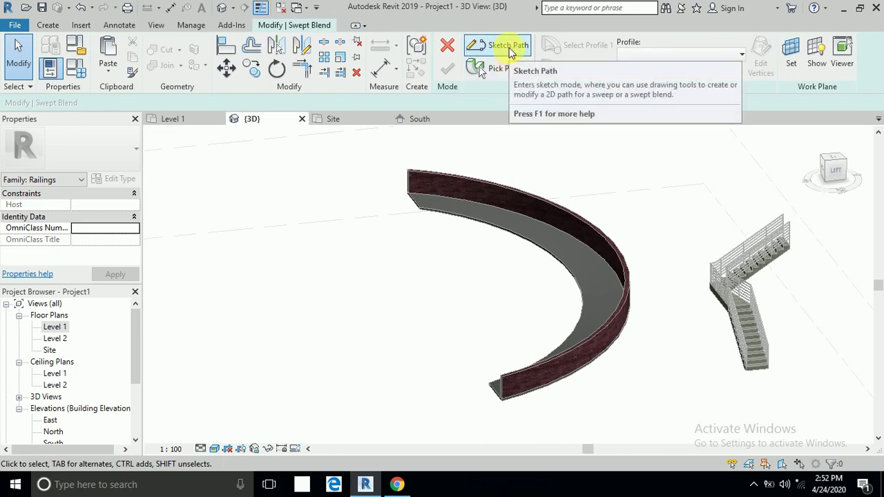
- Pick the floor slab's curved inner edge as the new swept blend's path and finish it
{"action": "left_click", "coordinate": [508, 48]}
{"action": "left_click", "coordinate": [500, 59]}
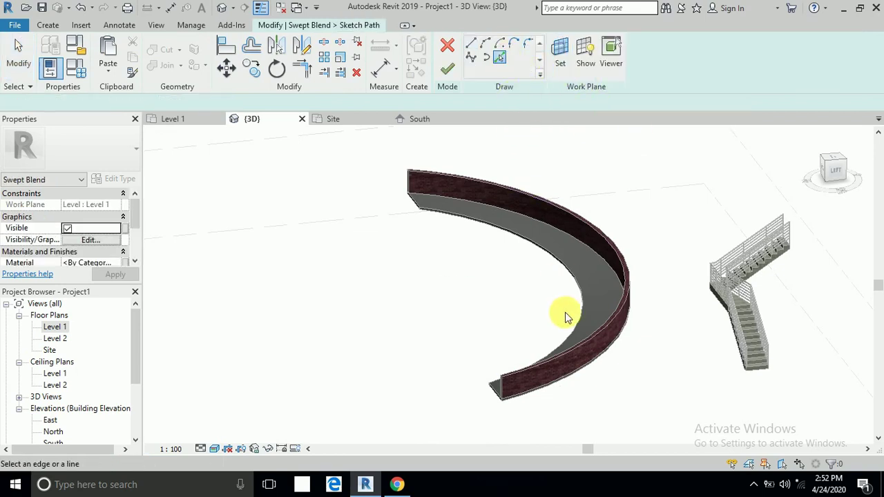
{"action": "left_click", "coordinate": [578, 275]}
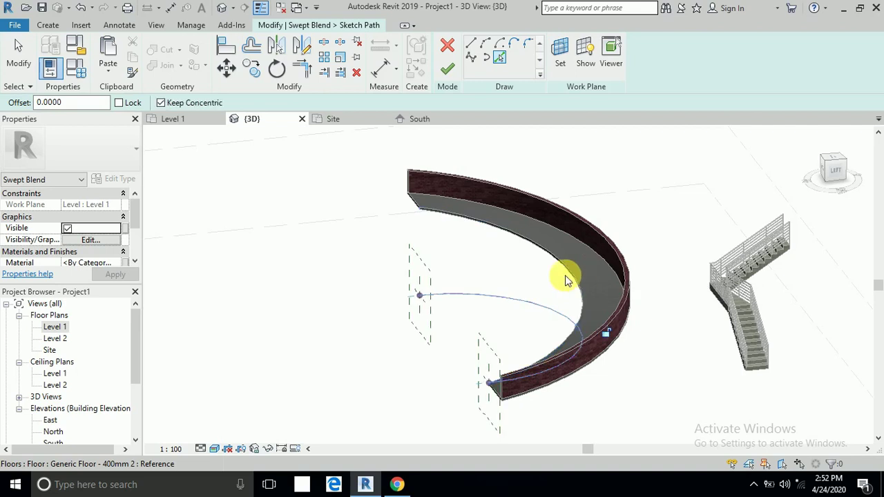
{"action": "left_click", "coordinate": [449, 69]}
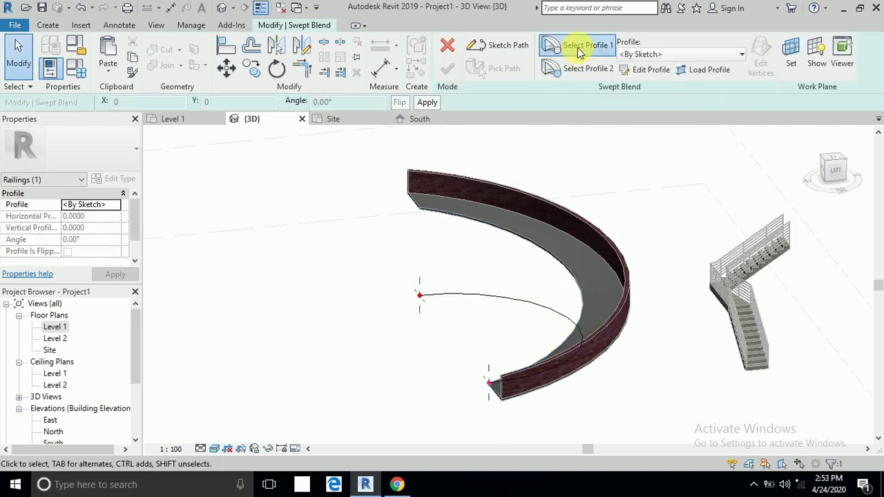
- Open the profile for editing and draw a vertical line of length 1 from the floor endpoint
{"action": "left_click", "coordinate": [648, 70]}
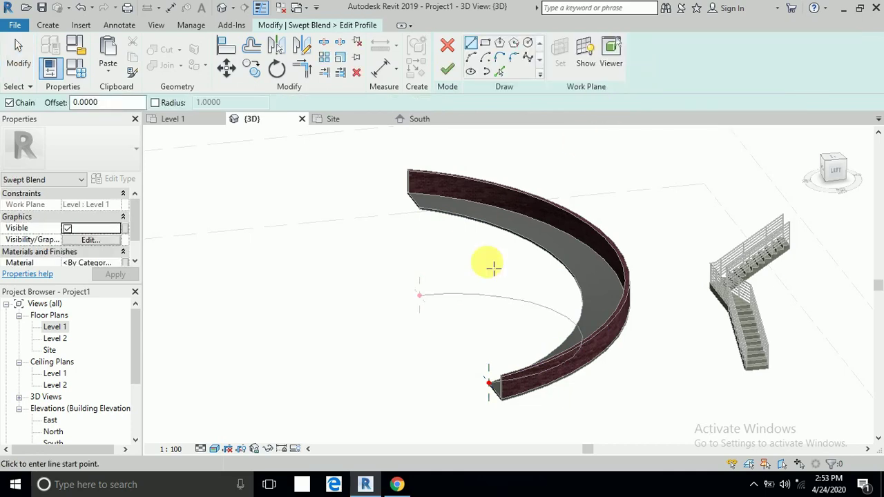
{"action": "scroll", "coordinate": [474, 407], "scroll_direction": "up", "scroll_amount": 4}
{"action": "scroll", "coordinate": [499, 372], "scroll_direction": "down", "scroll_amount": 2}
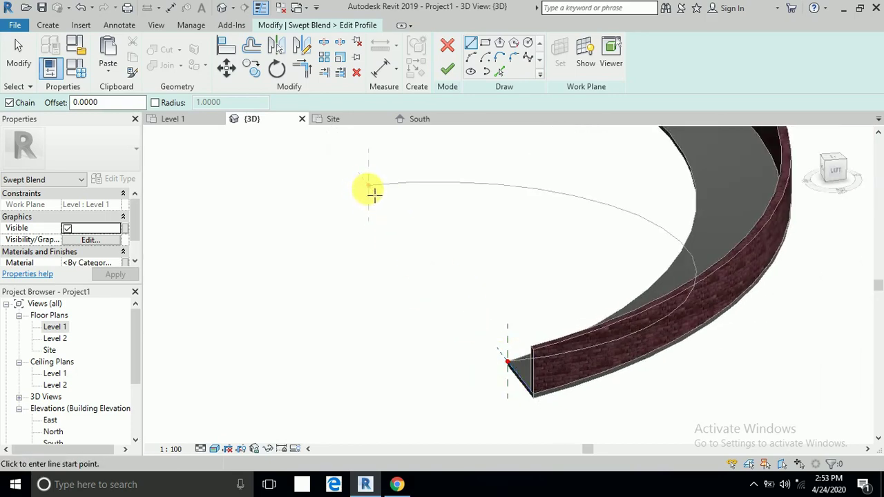
{"action": "scroll", "coordinate": [373, 194], "scroll_direction": "up", "scroll_amount": 1}
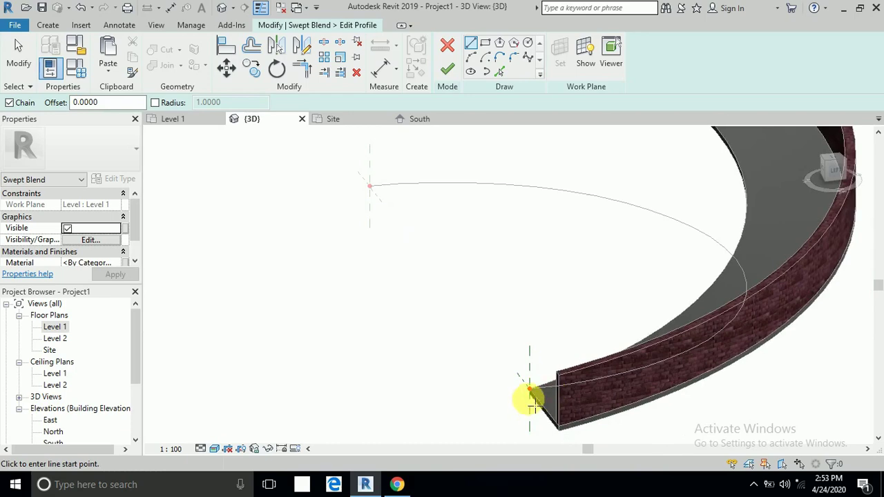
{"action": "scroll", "coordinate": [530, 394], "scroll_direction": "up", "scroll_amount": 3}
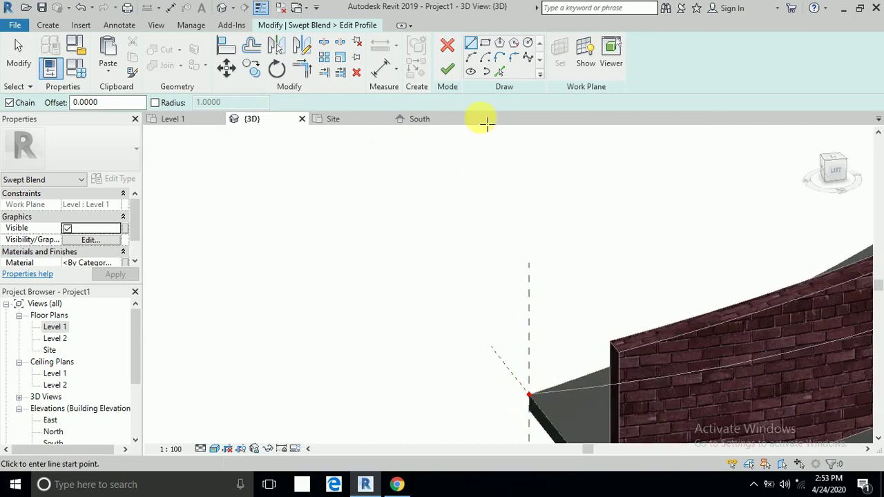
{"action": "left_click", "coordinate": [530, 394]}
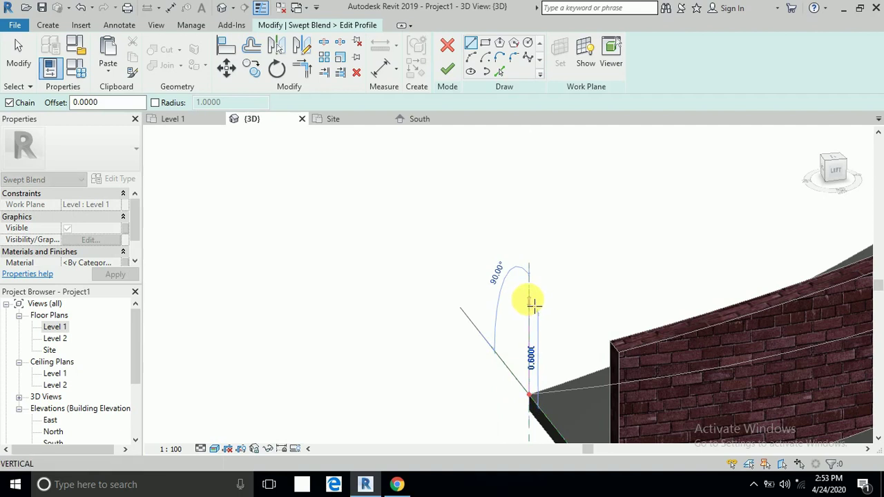
{"action": "key", "text": "Return"}
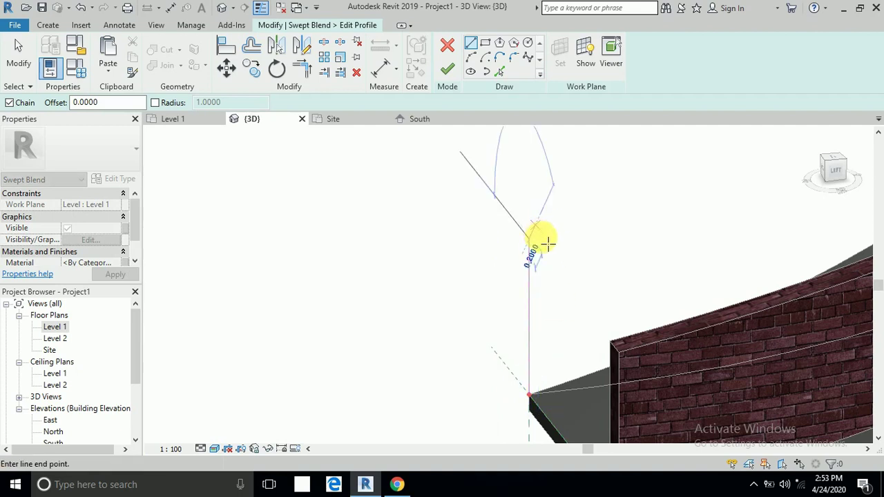
- Add the remaining profile lines, close the outline at the floor endpoint, and finish the sketch
{"action": "scroll", "coordinate": [558, 274], "scroll_direction": "up", "scroll_amount": 2}
{"action": "type", "text": "2"}
{"action": "key", "text": "Escape"}
{"action": "scroll", "coordinate": [550, 247], "scroll_direction": "down", "scroll_amount": 1}
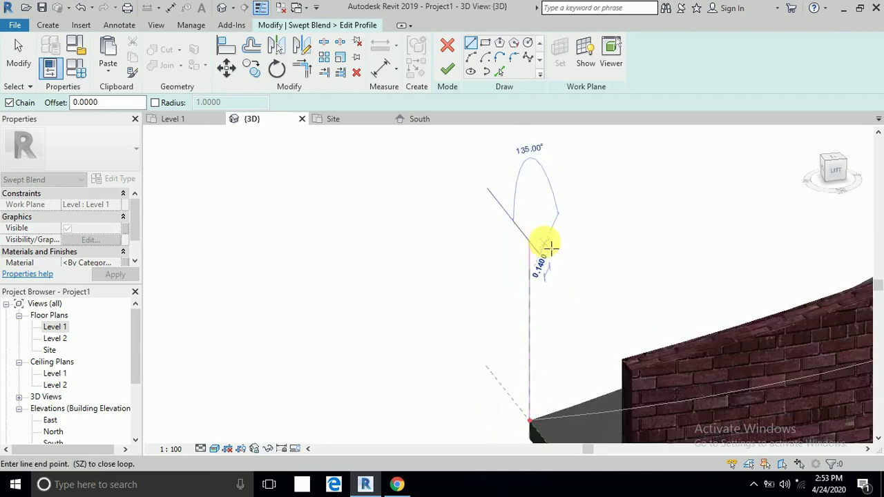
{"action": "scroll", "coordinate": [551, 246], "scroll_direction": "up", "scroll_amount": 1}
{"action": "scroll", "coordinate": [543, 388], "scroll_direction": "down", "scroll_amount": 1}
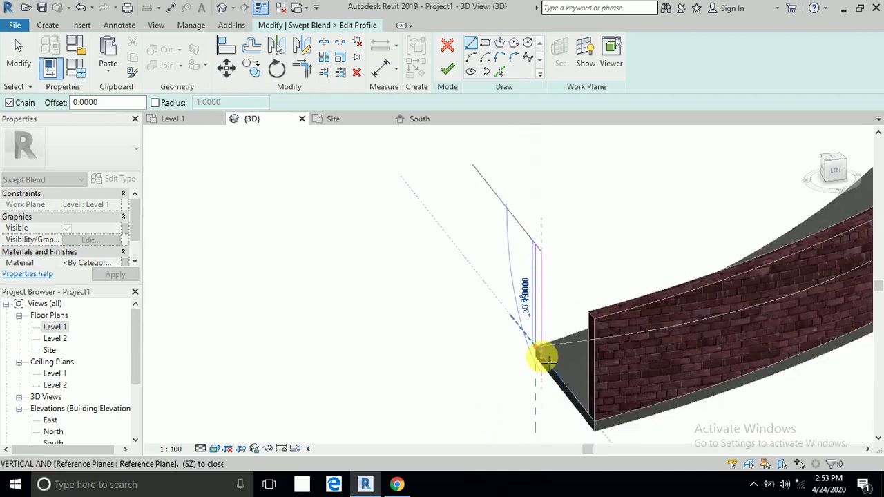
{"action": "scroll", "coordinate": [539, 331], "scroll_direction": "up", "scroll_amount": 1}
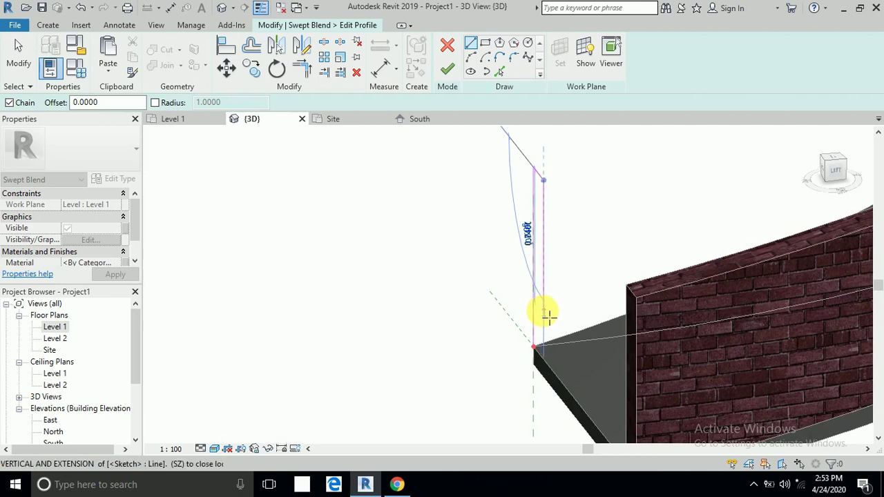
{"action": "key", "text": "Return"}
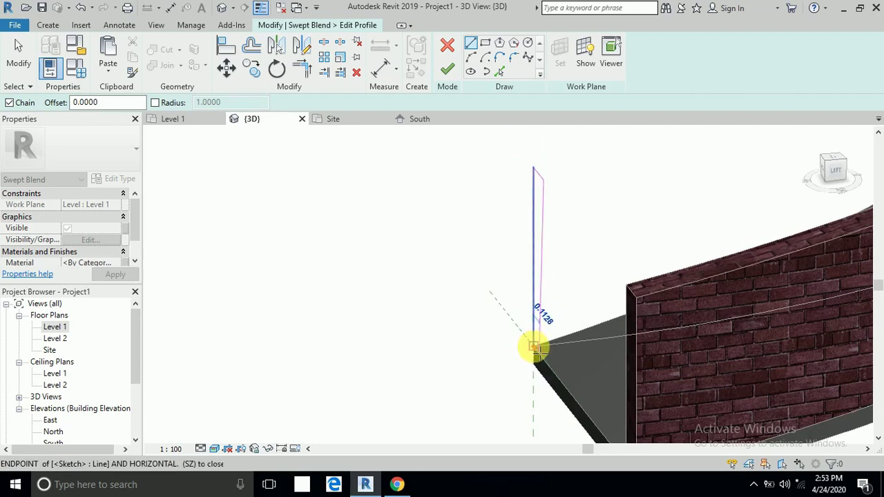
{"action": "left_click", "coordinate": [536, 347]}
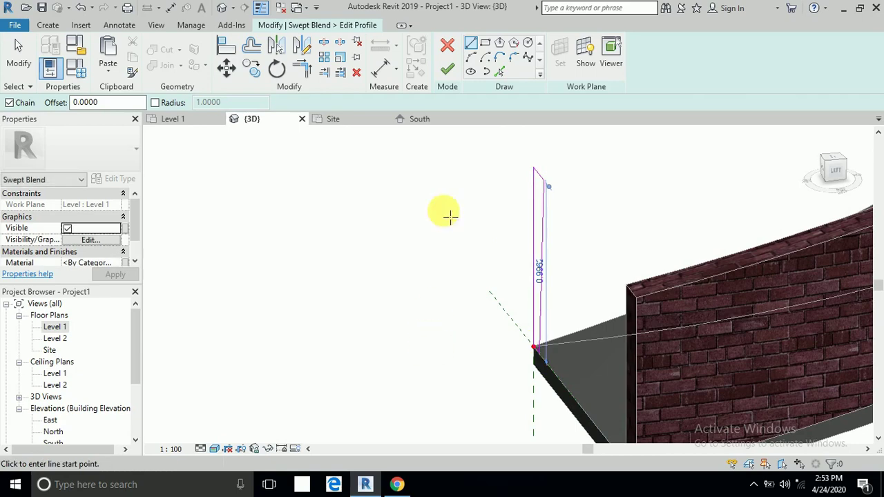
{"action": "left_click", "coordinate": [444, 74]}
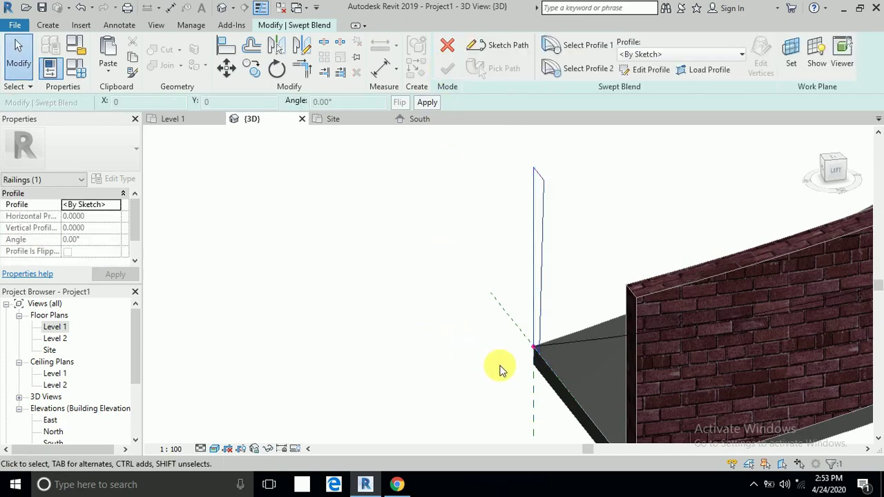
- Bring the curved wall's end into view and start editing the blend's second profile
{"action": "scroll", "coordinate": [502, 369], "scroll_direction": "up", "scroll_amount": 2}
{"action": "scroll", "coordinate": [502, 370], "scroll_direction": "down", "scroll_amount": 2}
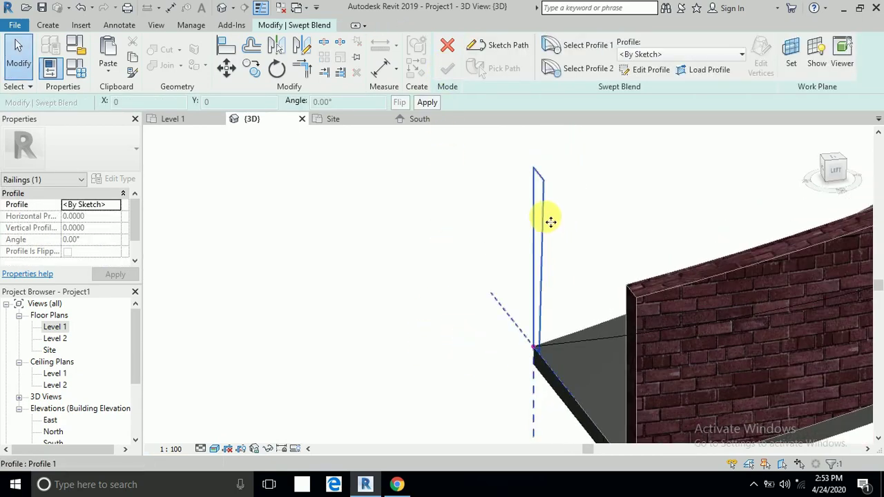
{"action": "scroll", "coordinate": [573, 265], "scroll_direction": "down", "scroll_amount": 1}
{"action": "scroll", "coordinate": [601, 345], "scroll_direction": "down", "scroll_amount": 2}
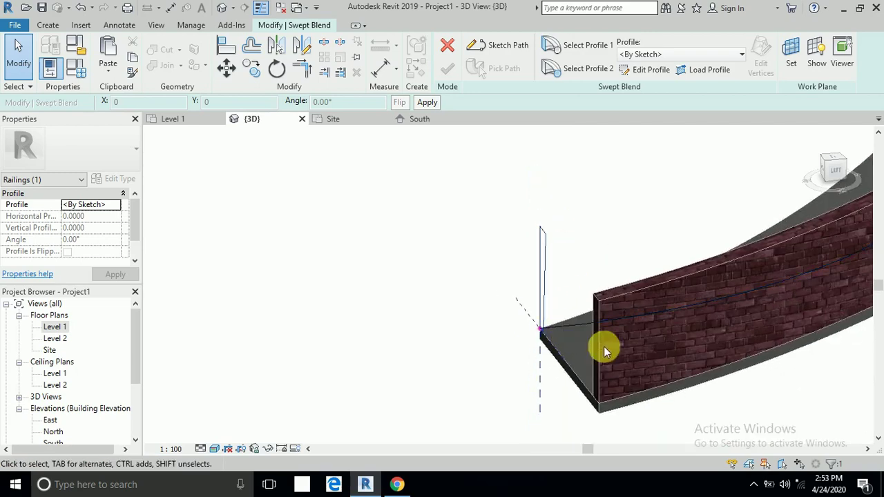
{"action": "middle_click_drag", "start_coordinate": [596, 329], "coordinate": [566, 322]}
{"action": "scroll", "coordinate": [566, 322], "scroll_direction": "down", "scroll_amount": 1}
{"action": "middle_click_drag", "start_coordinate": [578, 227], "coordinate": [582, 315]}
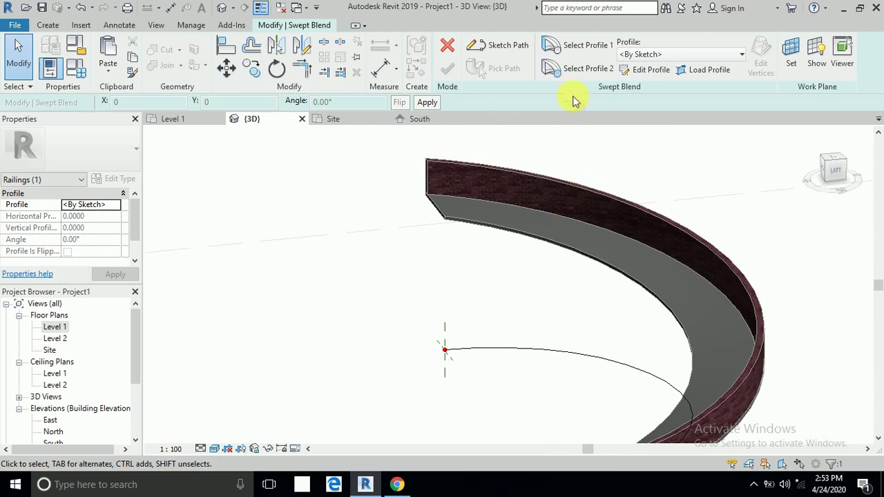
{"action": "left_click", "coordinate": [570, 70]}
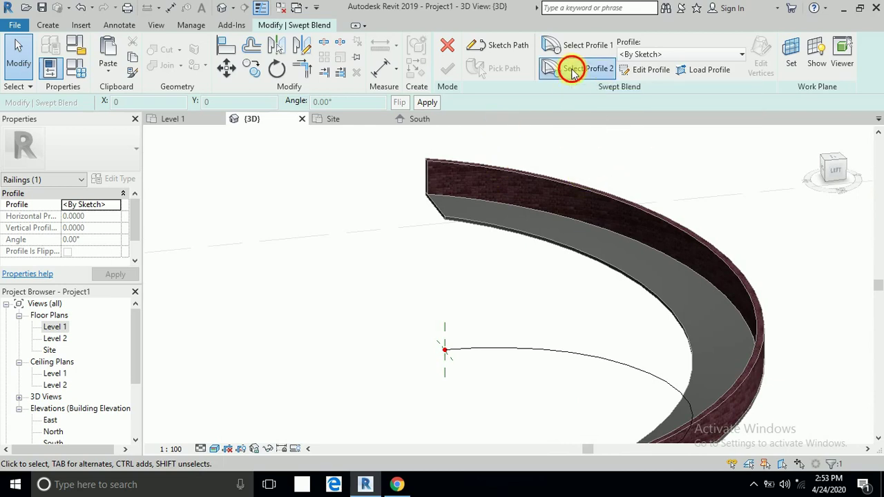
{"action": "left_click", "coordinate": [649, 72]}
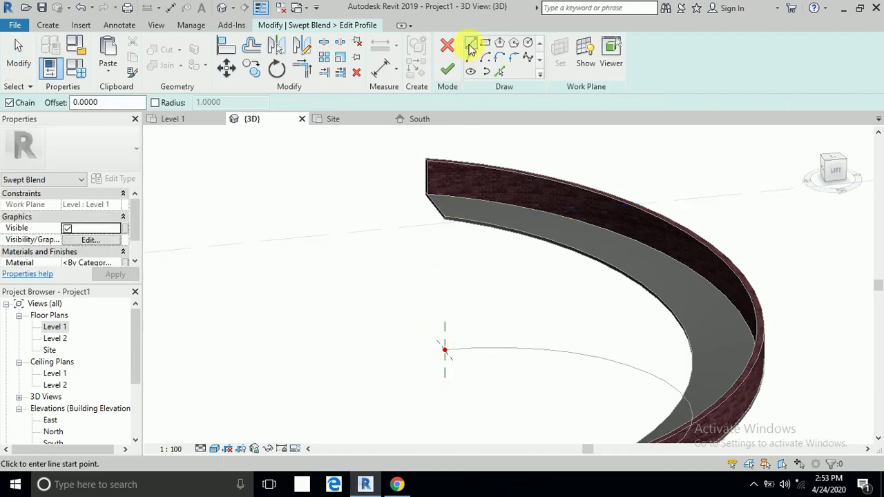
- Sketch a closed upright outline 1 high and 0.2 wide at the floor's end corner
{"action": "scroll", "coordinate": [444, 216], "scroll_direction": "up", "scroll_amount": 5}
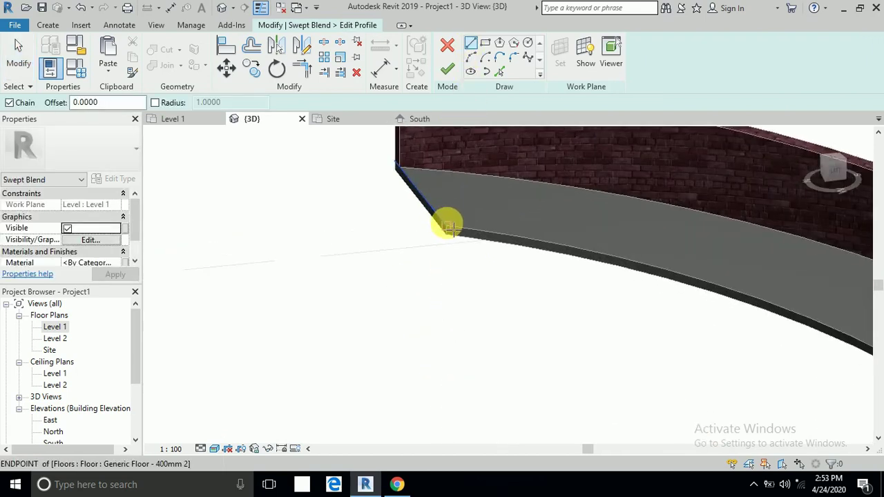
{"action": "left_click", "coordinate": [447, 227]}
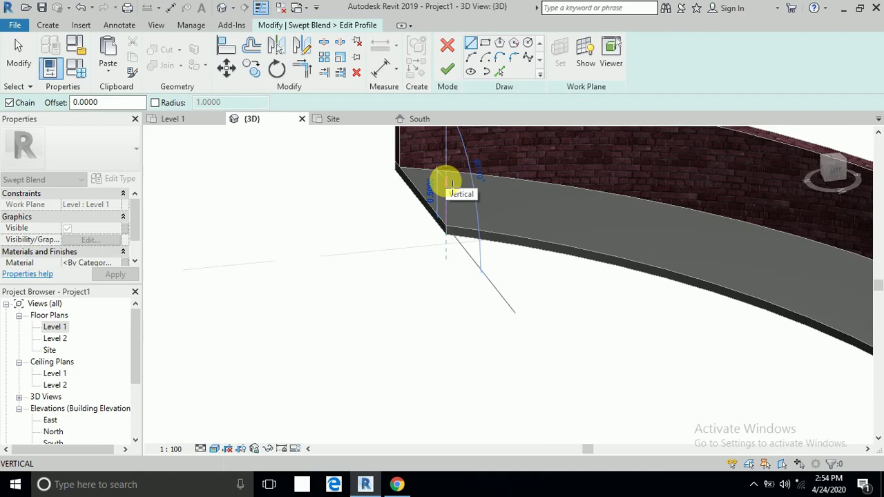
{"action": "type", "text": "1"}
{"action": "key", "text": "Return"}
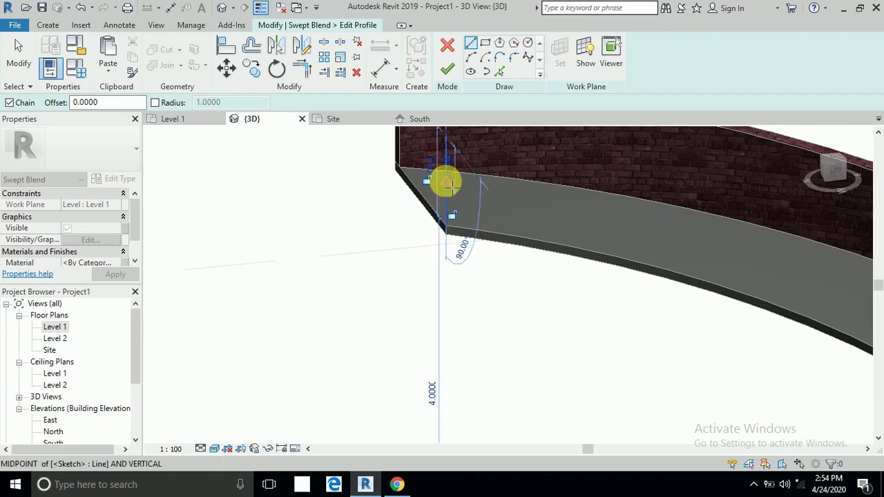
{"action": "scroll", "coordinate": [517, 395], "scroll_direction": "down", "scroll_amount": 2}
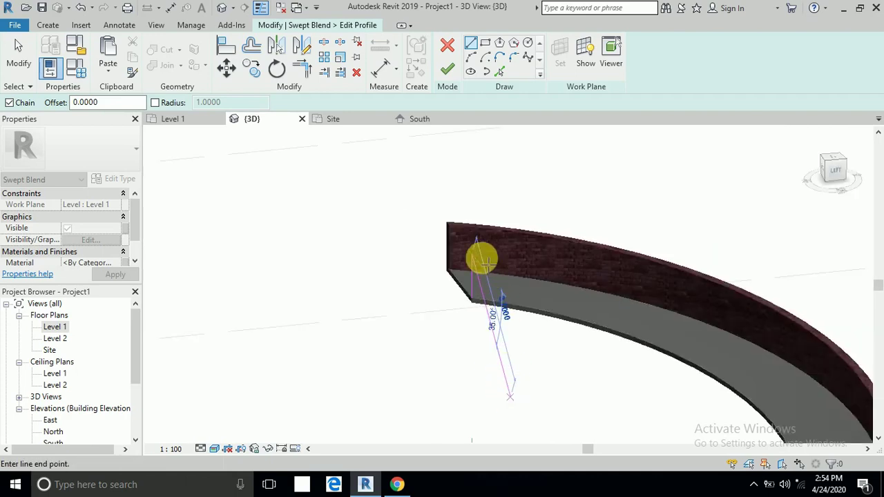
{"action": "scroll", "coordinate": [461, 251], "scroll_direction": "up", "scroll_amount": 5}
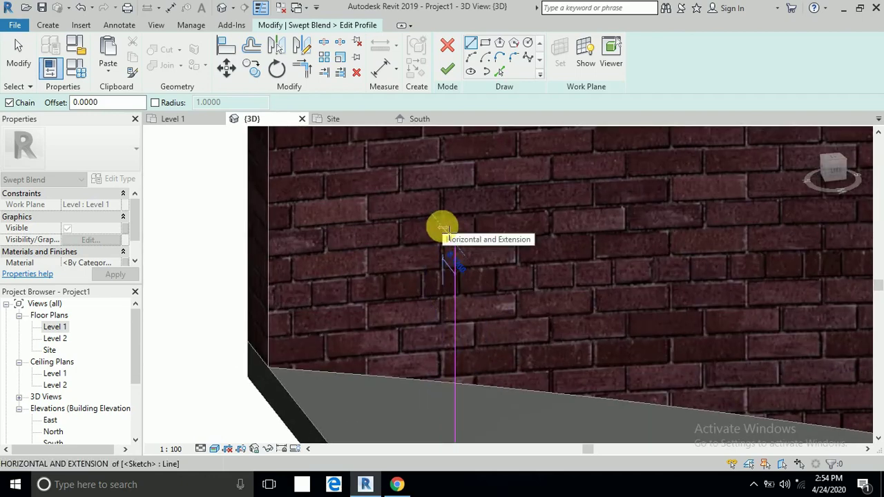
{"action": "type", "text": ".2"}
{"action": "key", "text": "Return"}
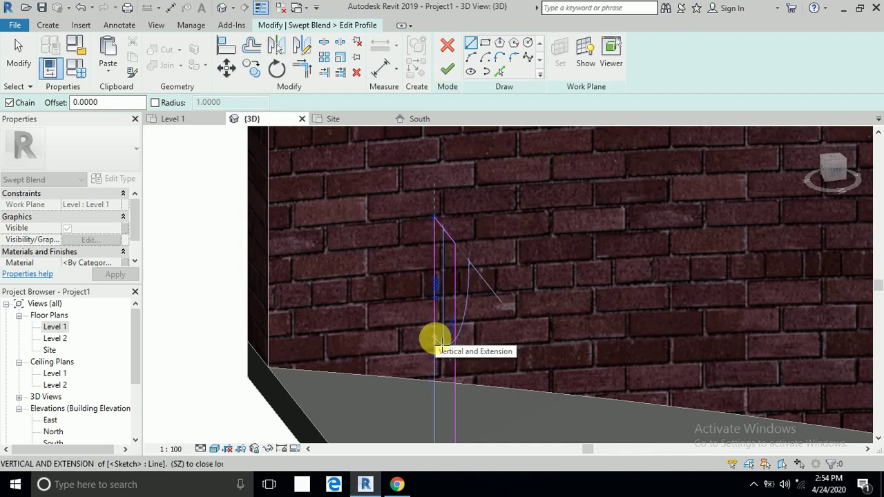
{"action": "left_click", "coordinate": [436, 343]}
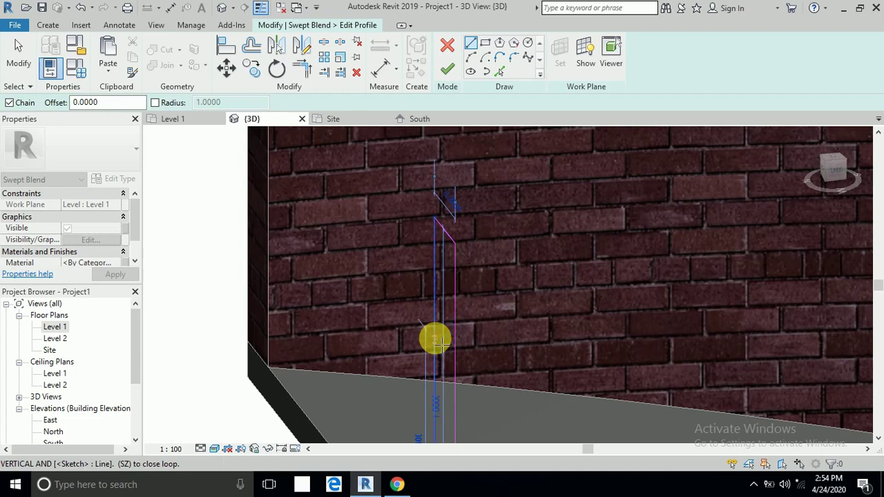
{"action": "scroll", "coordinate": [433, 266], "scroll_direction": "down", "scroll_amount": 3}
{"action": "left_click", "coordinate": [446, 436]}
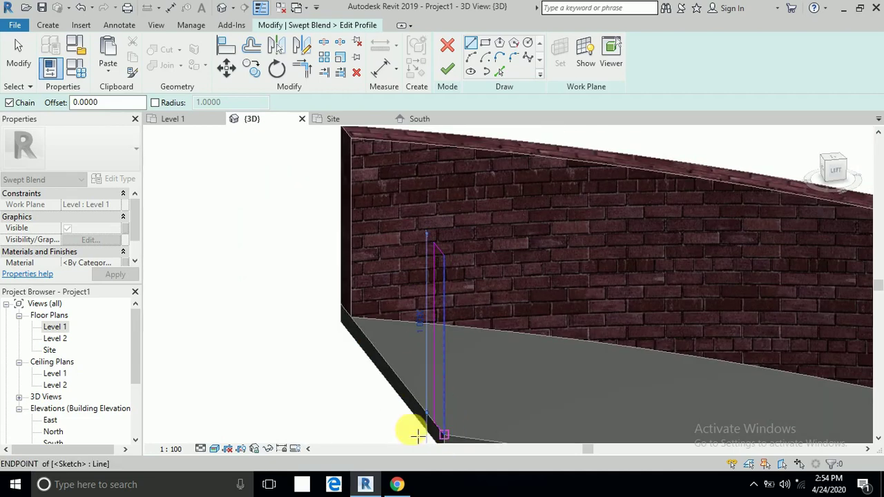
{"action": "left_click", "coordinate": [448, 68]}
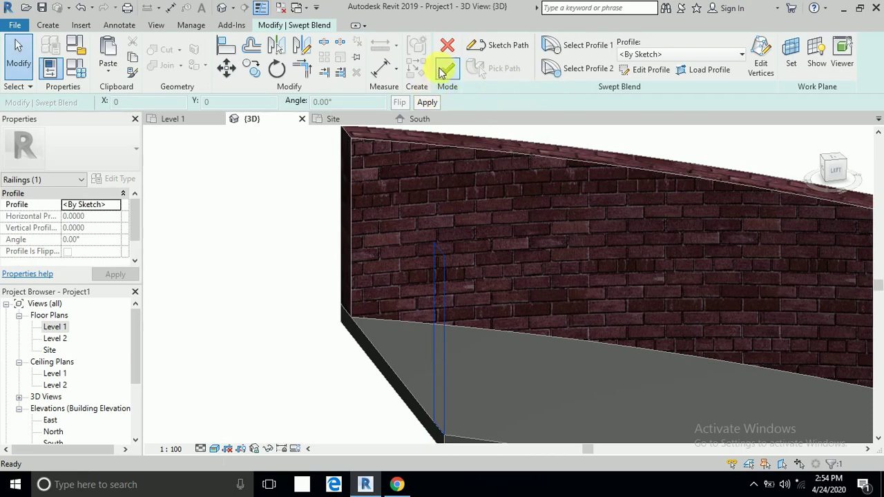
- Finish the swept blend and orbit along the curved wall to check the new parapet solid
{"action": "left_click", "coordinate": [444, 69]}
{"action": "scroll", "coordinate": [373, 175], "scroll_direction": "down", "scroll_amount": 5}
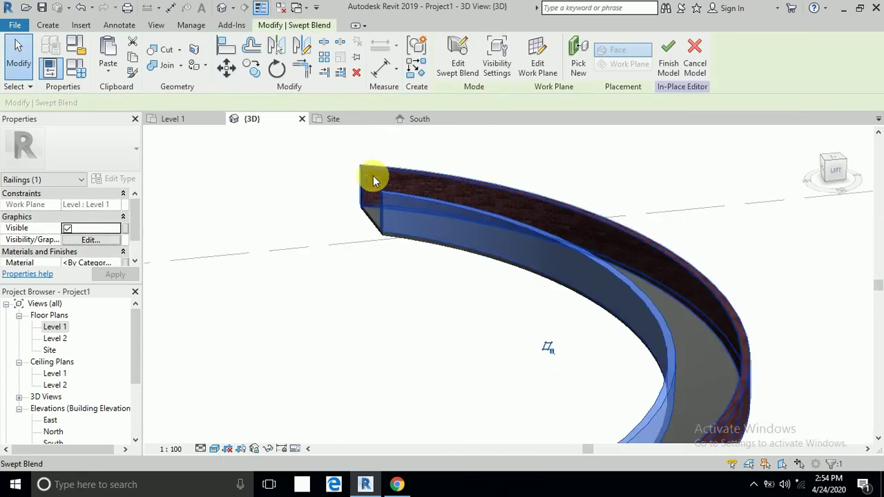
{"action": "left_click", "coordinate": [404, 364]}
{"action": "scroll", "coordinate": [416, 357], "scroll_direction": "up", "scroll_amount": 5}
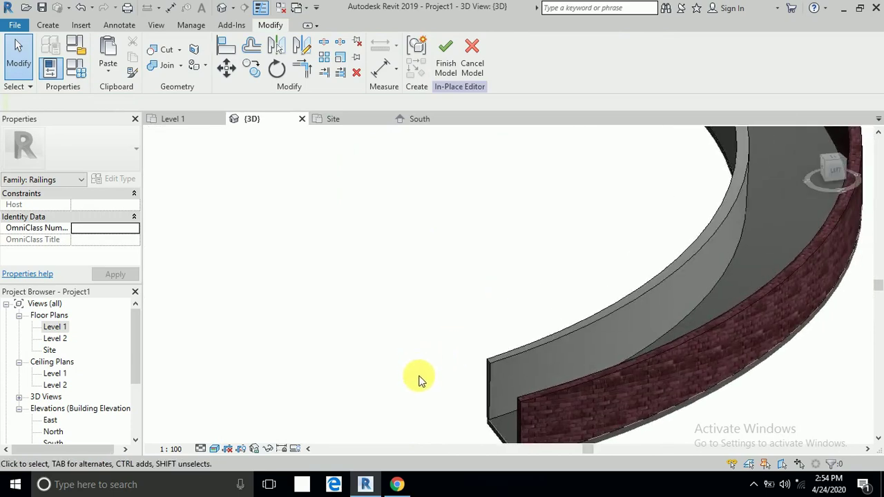
{"action": "scroll", "coordinate": [442, 317], "scroll_direction": "up", "scroll_amount": 2}
{"action": "middle_click_drag", "start_coordinate": [435, 364], "coordinate": [523, 165], "text": "shift"}
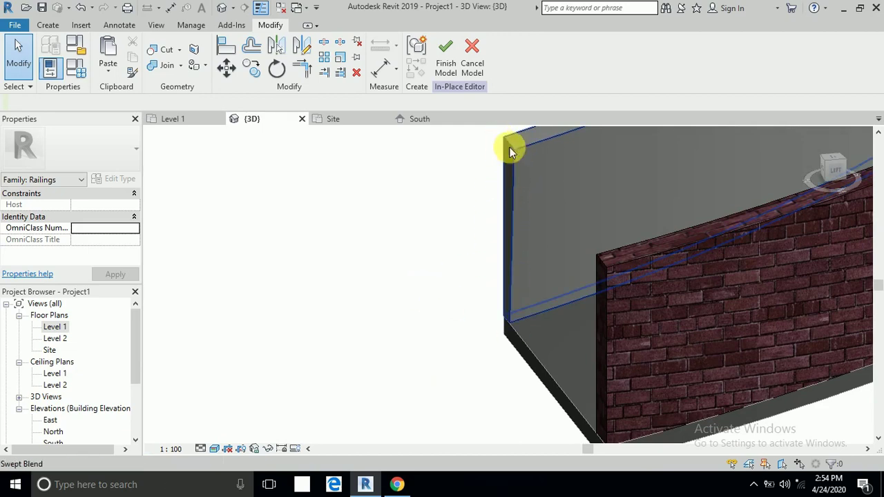
{"action": "middle_click_drag", "start_coordinate": [490, 320], "coordinate": [475, 330], "text": "shift"}
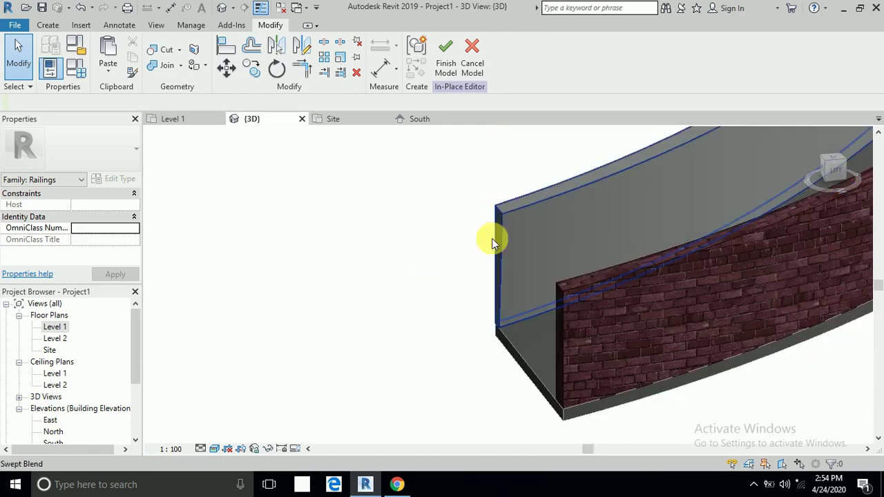
{"action": "middle_click_drag", "start_coordinate": [470, 286], "coordinate": [524, 341], "text": "shift"}
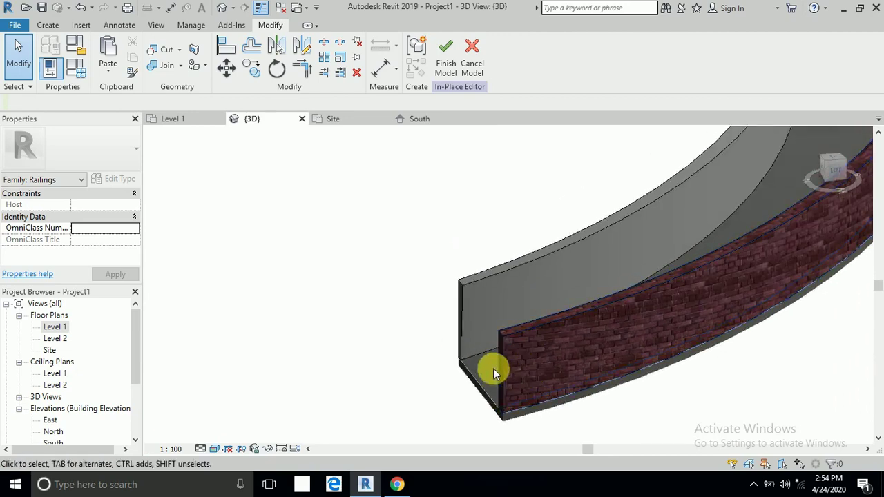
{"action": "middle_click_drag", "start_coordinate": [512, 387], "coordinate": [561, 228], "text": "shift"}
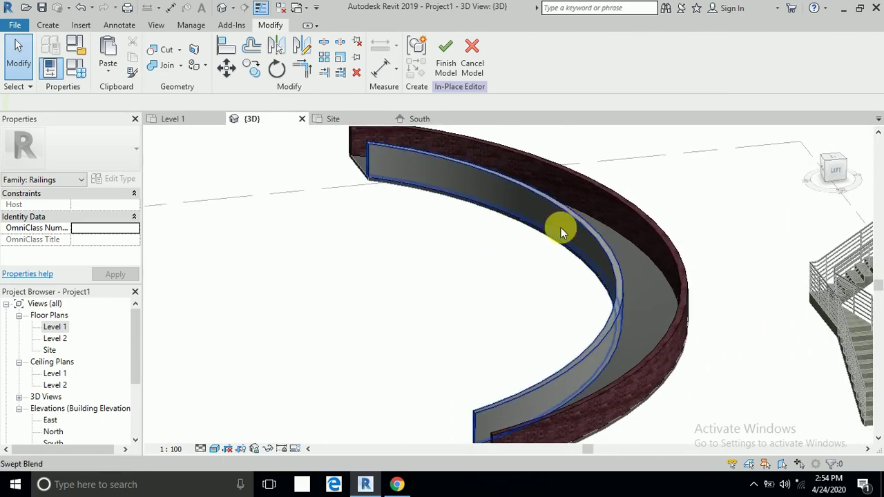
- Select the parapet solid and browse materials for its Material value
{"action": "left_click", "coordinate": [562, 211]}
{"action": "left_click", "coordinate": [118, 260]}
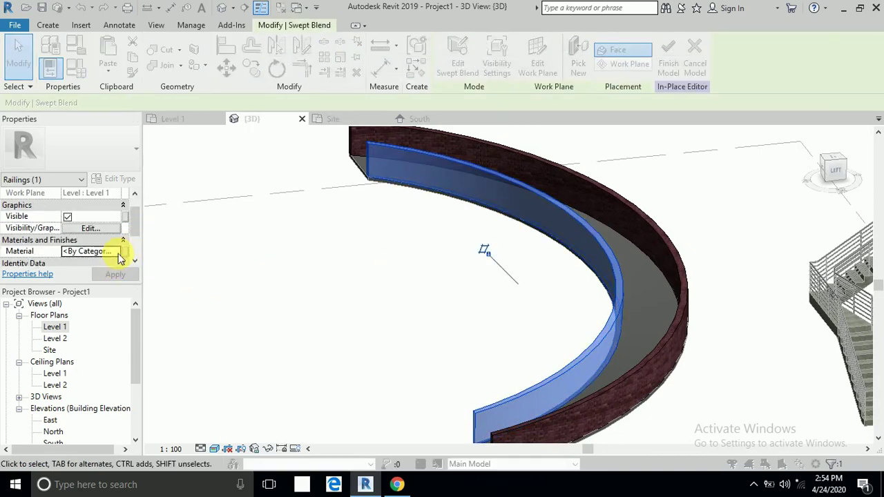
{"action": "left_click", "coordinate": [117, 251]}
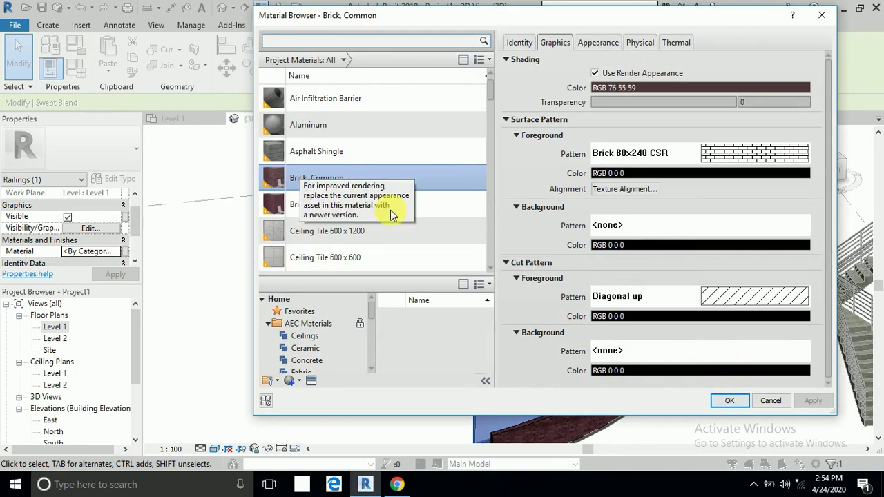
- Assign Brick, Common to the parapet and finish the in-place model
{"action": "left_click", "coordinate": [730, 401]}
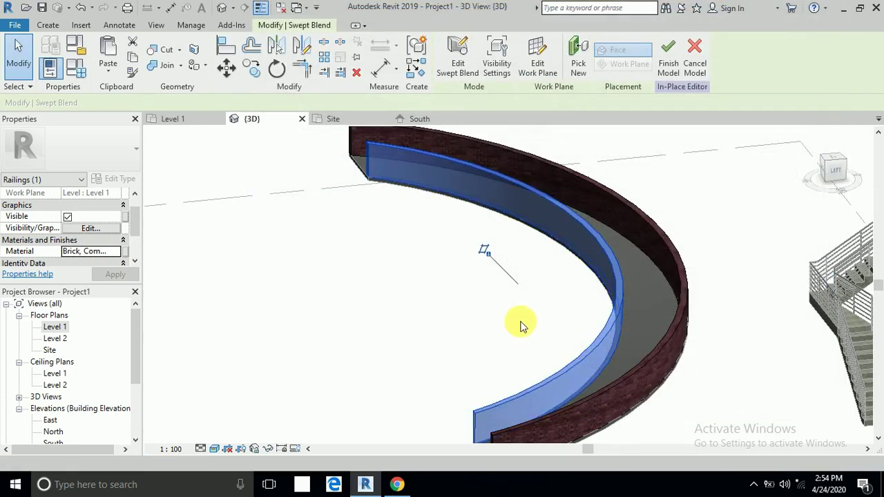
{"action": "left_click", "coordinate": [668, 54]}
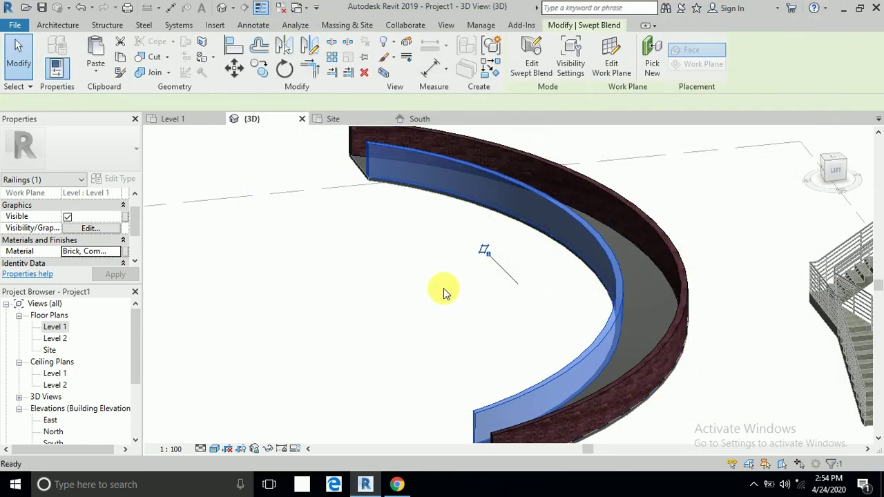
{"action": "scroll", "coordinate": [525, 287], "scroll_direction": "down", "scroll_amount": 2}
{"action": "middle_click_drag", "start_coordinate": [525, 287], "coordinate": [559, 274], "text": "shift"}
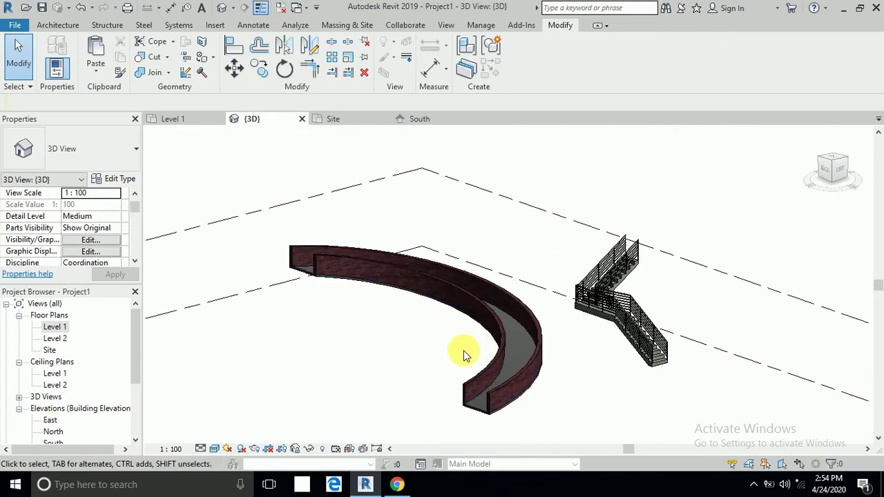
- Orbit, zoom and pan to frame the railed stair and both curved brick walls closely
{"action": "scroll", "coordinate": [463, 352], "scroll_direction": "up", "scroll_amount": 2}
{"action": "middle_click_drag", "start_coordinate": [463, 353], "coordinate": [369, 319], "text": "shift"}
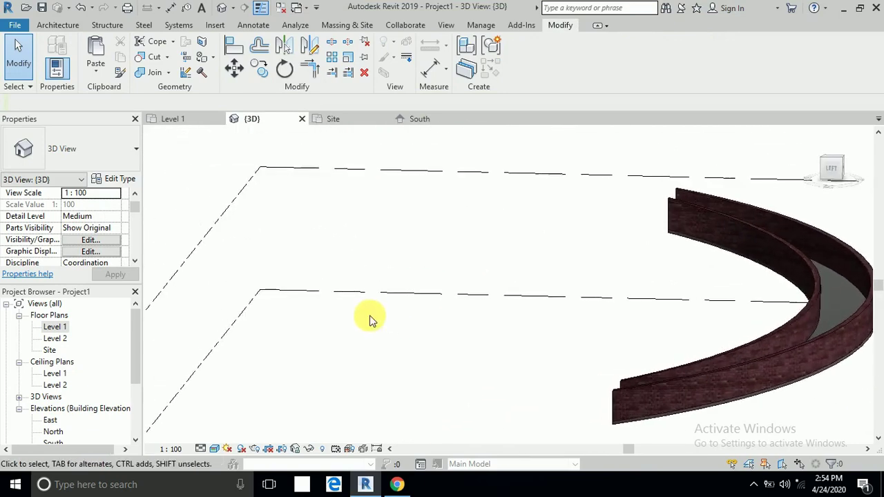
{"action": "scroll", "coordinate": [637, 379], "scroll_direction": "down", "scroll_amount": 2}
{"action": "scroll", "coordinate": [689, 349], "scroll_direction": "up", "scroll_amount": 3}
{"action": "mouse_move", "coordinate": [688, 350]}
{"action": "middle_mouse_down", "text": "shift"}
{"action": "mouse_move", "coordinate": [743, 351]}
{"action": "mouse_move", "coordinate": [694, 355]}
{"action": "middle_mouse_up", "text": "shift"}
{"action": "scroll", "coordinate": [477, 339], "scroll_direction": "down", "scroll_amount": 4}
{"action": "middle_click_drag", "start_coordinate": [584, 312], "coordinate": [526, 312], "text": "shift"}
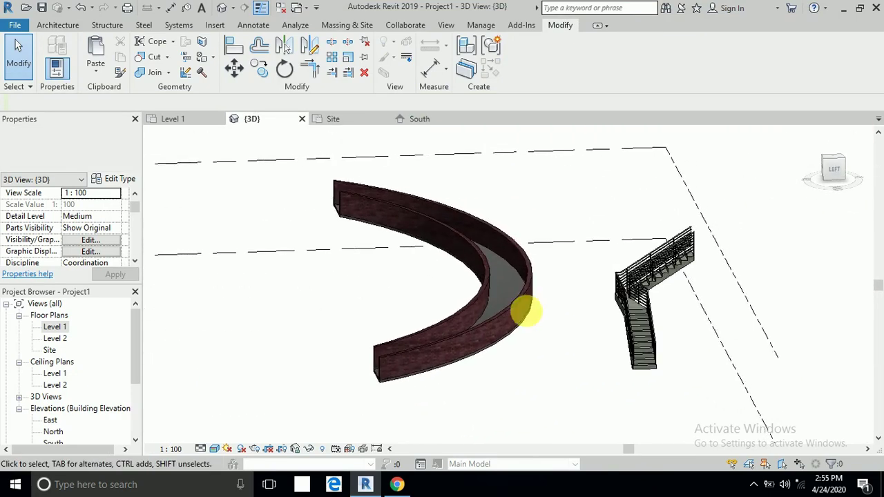
{"action": "scroll", "coordinate": [526, 312], "scroll_direction": "up", "scroll_amount": 3}
{"action": "middle_click_drag", "start_coordinate": [437, 280], "coordinate": [489, 282], "text": "shift"}
{"action": "scroll", "coordinate": [516, 314], "scroll_direction": "down", "scroll_amount": 2}
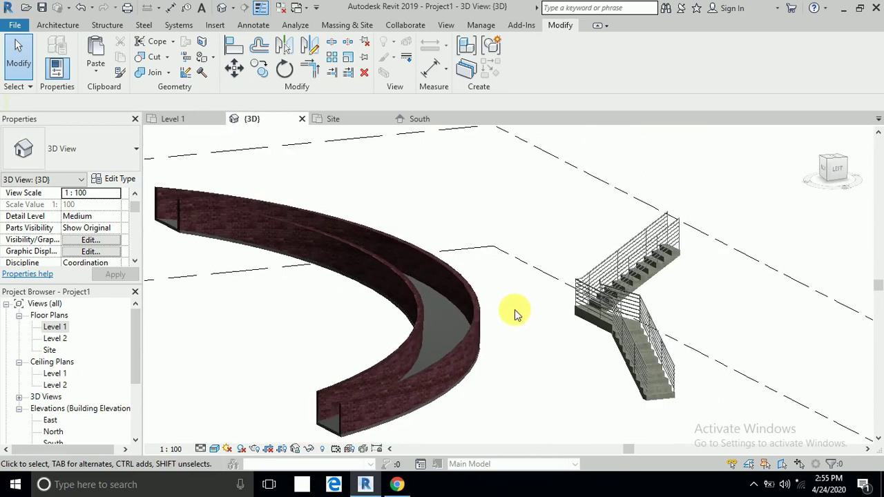
{"action": "scroll", "coordinate": [517, 339], "scroll_direction": "down", "scroll_amount": 2}
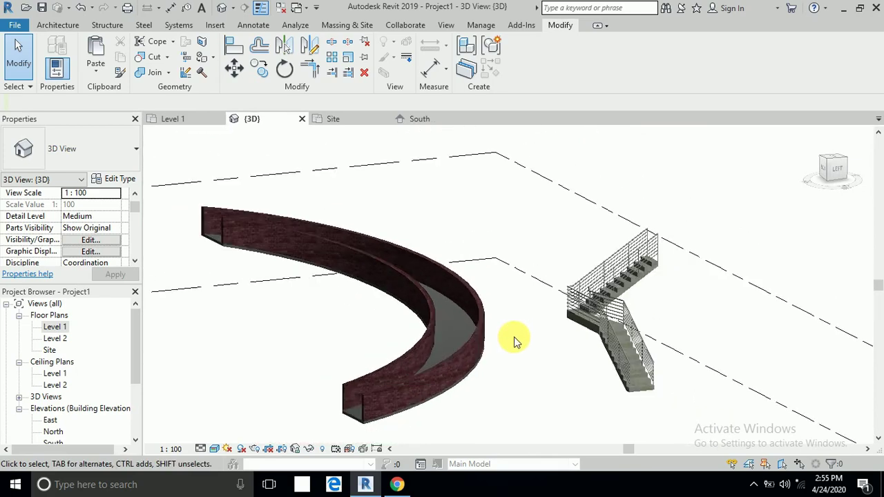
{"action": "middle_click_drag", "start_coordinate": [387, 310], "coordinate": [496, 328], "text": "shift"}
{"action": "scroll", "coordinate": [568, 339], "scroll_direction": "up", "scroll_amount": 3}
{"action": "middle_click_drag", "start_coordinate": [614, 299], "coordinate": [636, 282]}
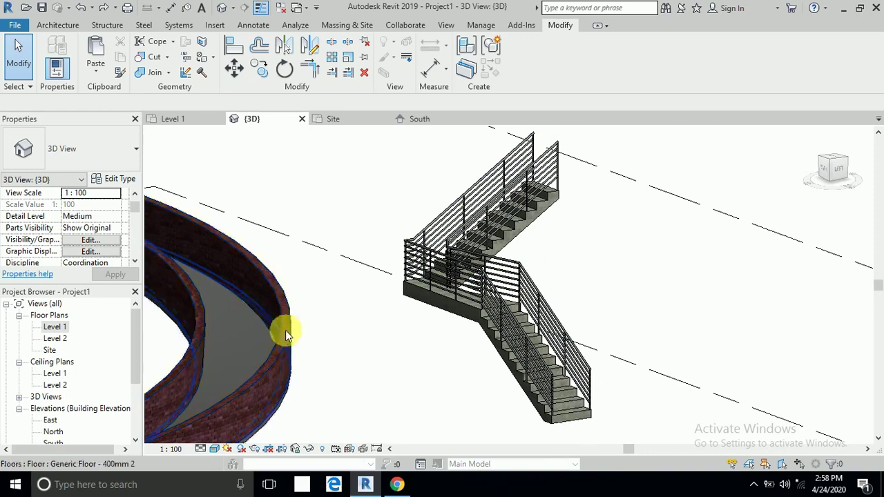
- Delete the inner and outer railings from the stair
{"action": "left_click", "coordinate": [545, 293]}
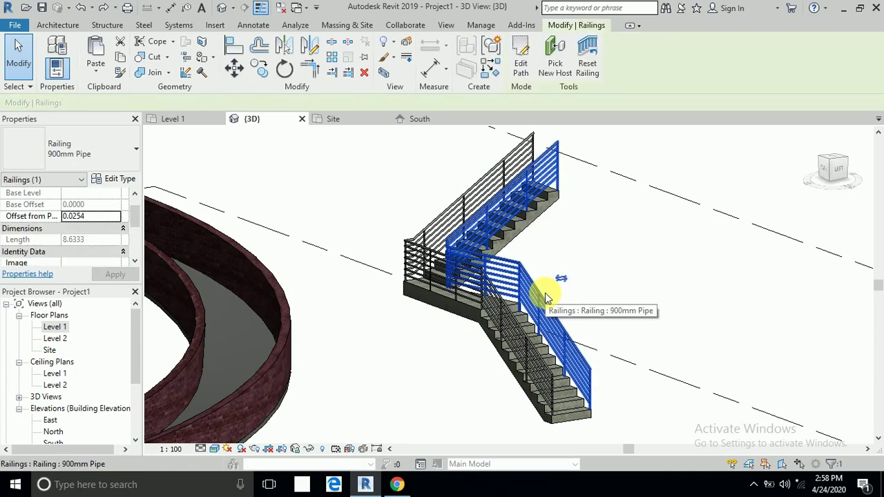
{"action": "key", "text": "Delete"}
{"action": "left_click", "coordinate": [491, 286]}
{"action": "key", "text": "Delete"}
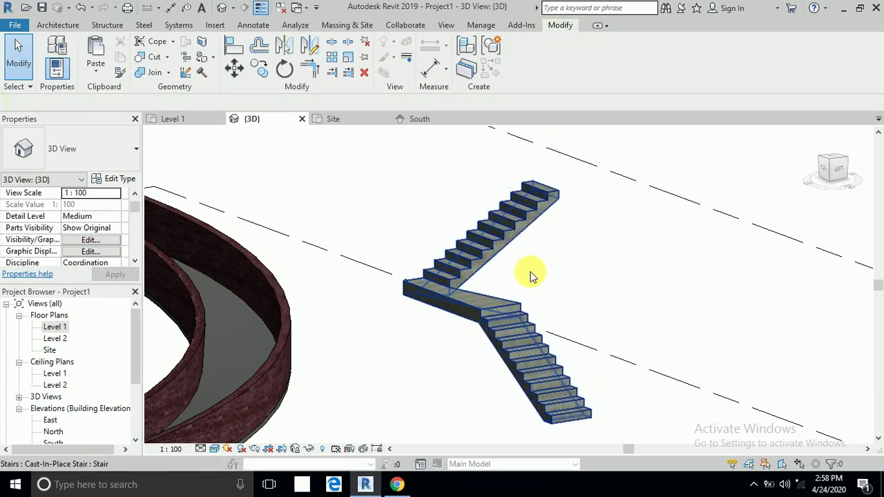
- Duplicate the stair's Monolithic Stair type as a new type named MY STAIR
{"action": "left_click", "coordinate": [496, 313]}
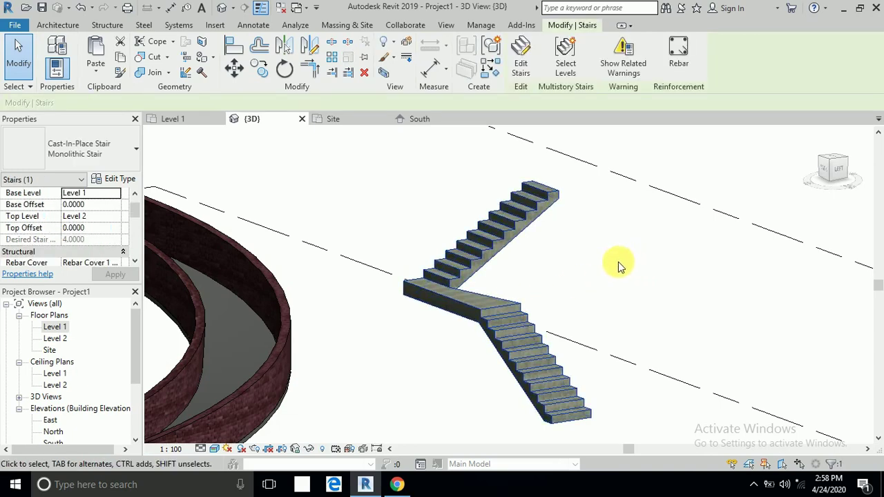
{"action": "left_click", "coordinate": [123, 180]}
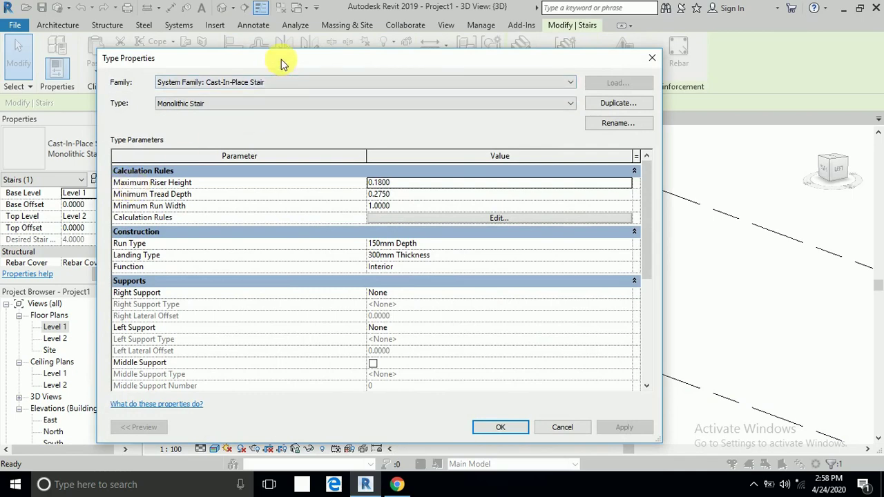
{"action": "left_click_drag", "start_coordinate": [286, 62], "coordinate": [332, 62]}
{"action": "left_click", "coordinate": [669, 103]}
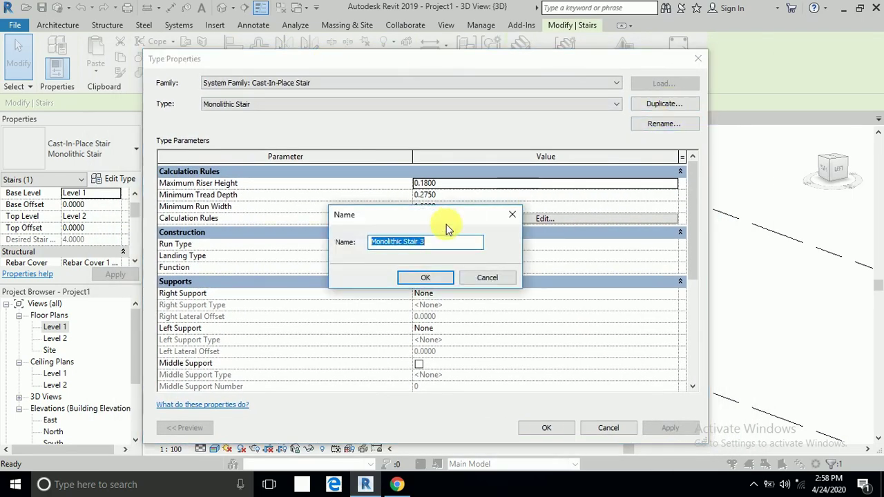
{"action": "left_click_drag", "start_coordinate": [431, 241], "coordinate": [347, 256]}
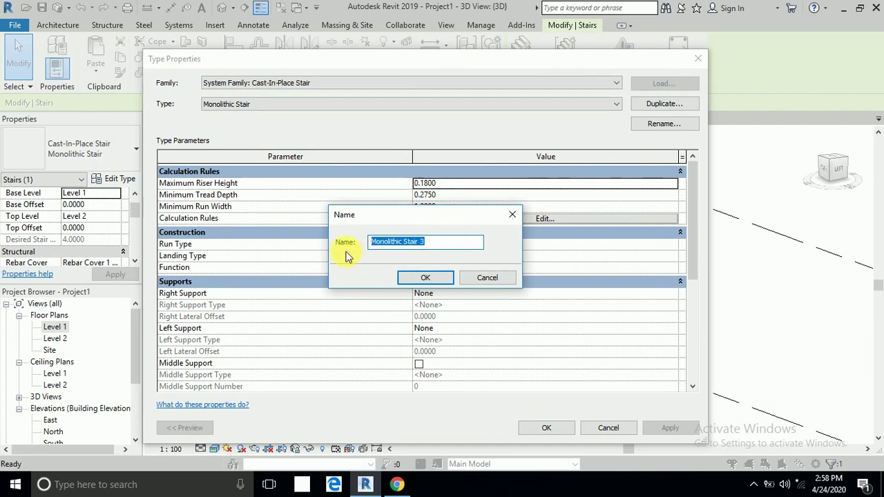
{"action": "type", "text": "MY STAIR"}
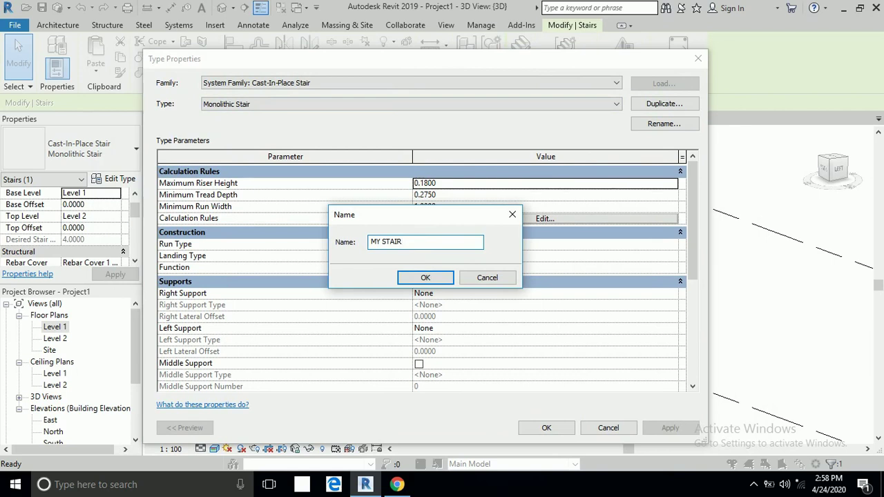
{"action": "left_click", "coordinate": [426, 278]}
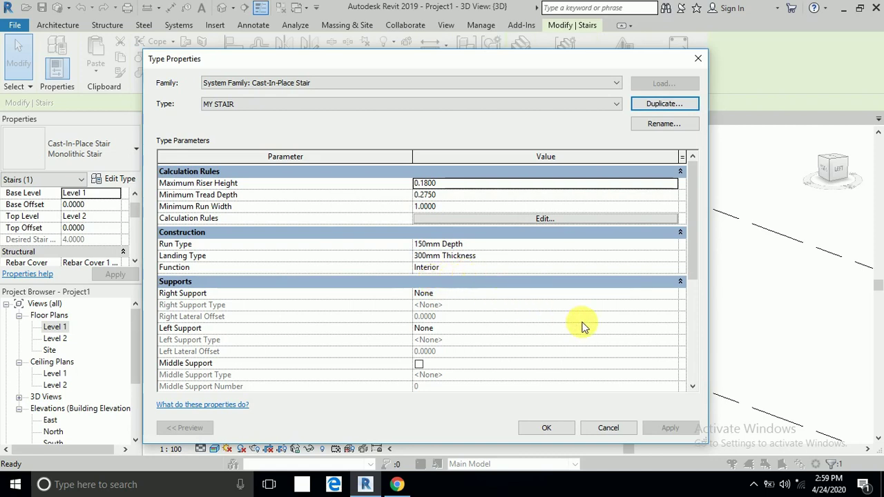
- Set Right and Left Support to Stringer (Closed) and open the Stringer - 50mm Width type
{"action": "mouse_move", "coordinate": [187, 296]}
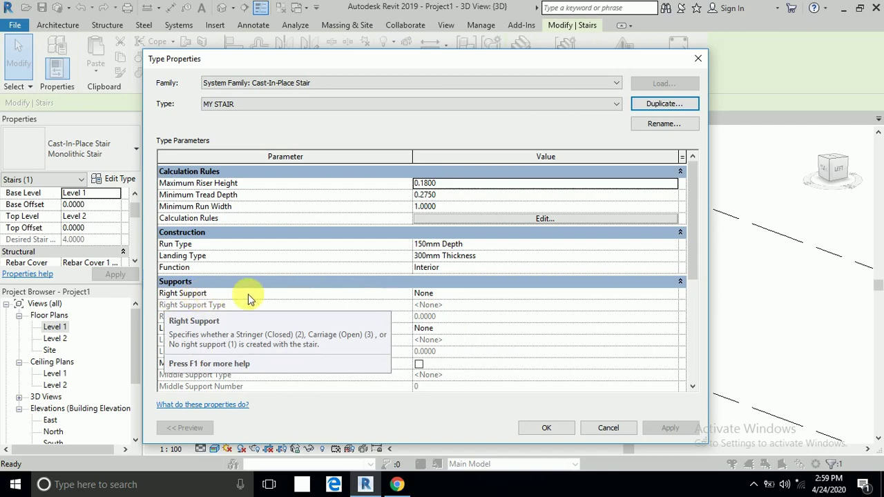
{"action": "left_click", "coordinate": [671, 294]}
{"action": "left_click", "coordinate": [672, 294]}
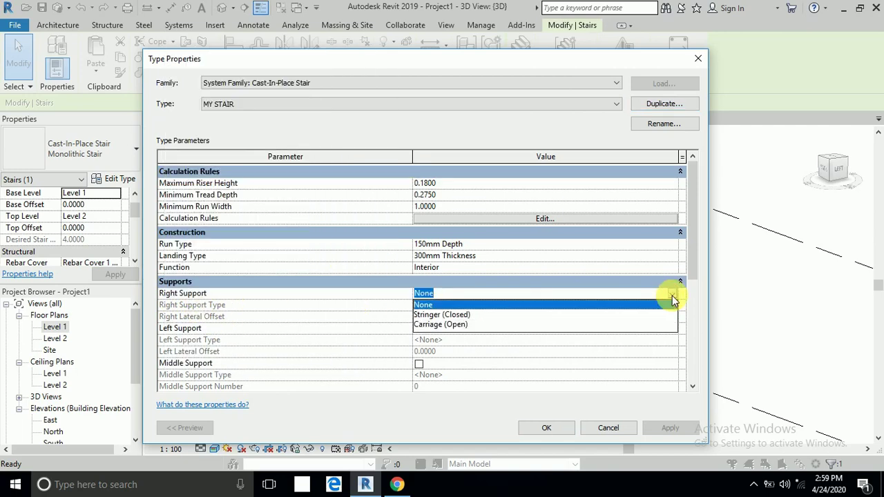
{"action": "left_click", "coordinate": [442, 315]}
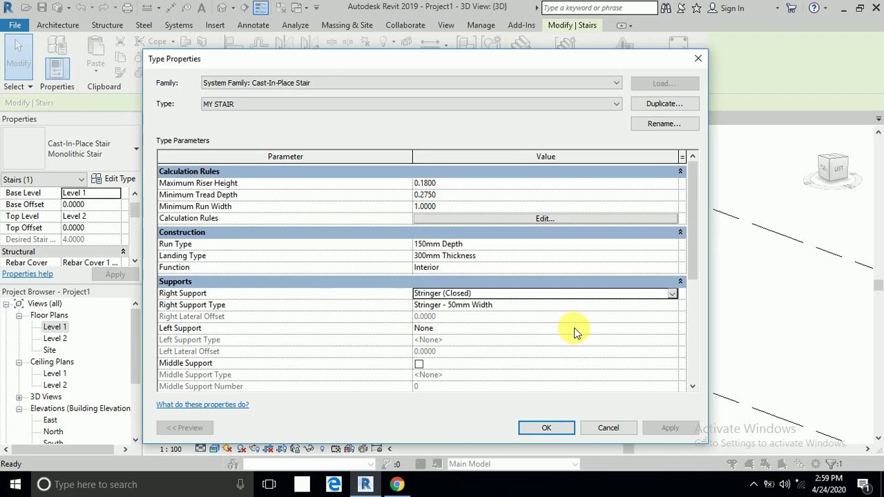
{"action": "left_click", "coordinate": [642, 328]}
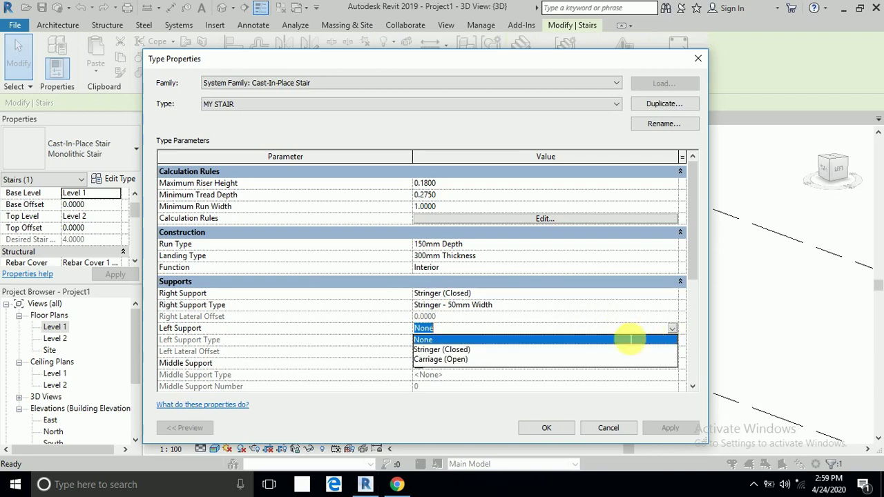
{"action": "left_click", "coordinate": [441, 350]}
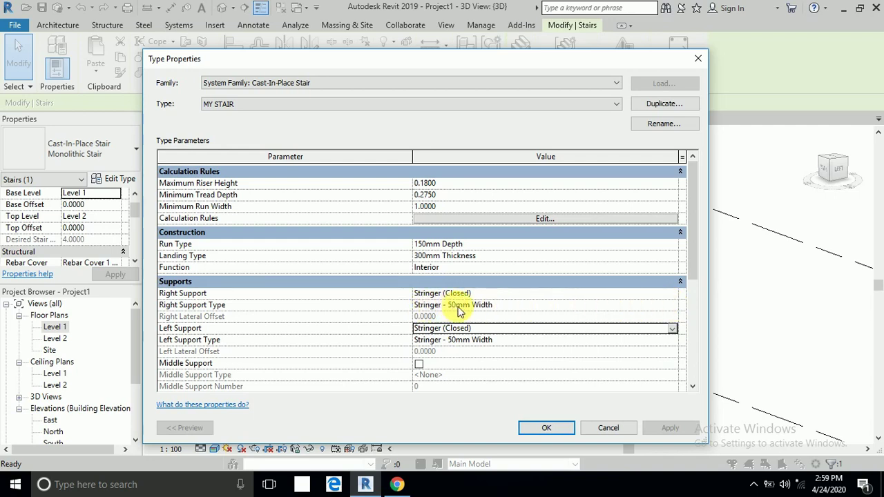
{"action": "left_click", "coordinate": [670, 304]}
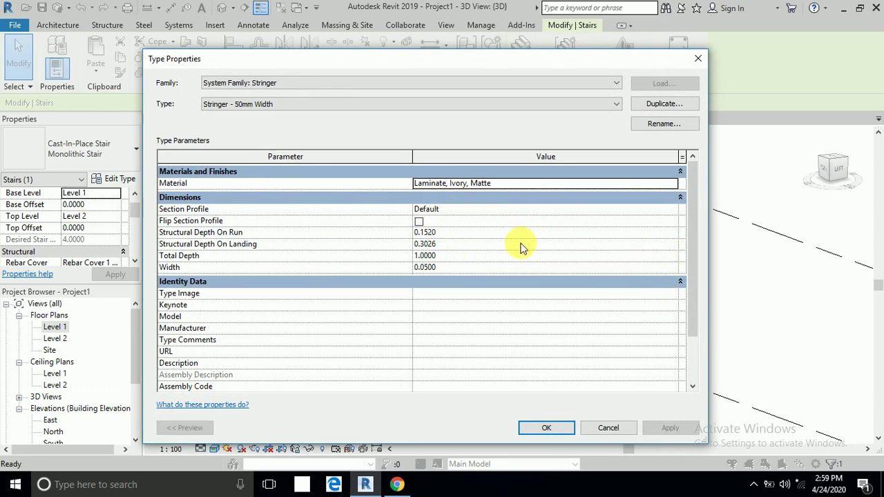
- Give Stringer - 50mm Width a 1.2 total depth and Brick, Common material
{"action": "left_click", "coordinate": [446, 257]}
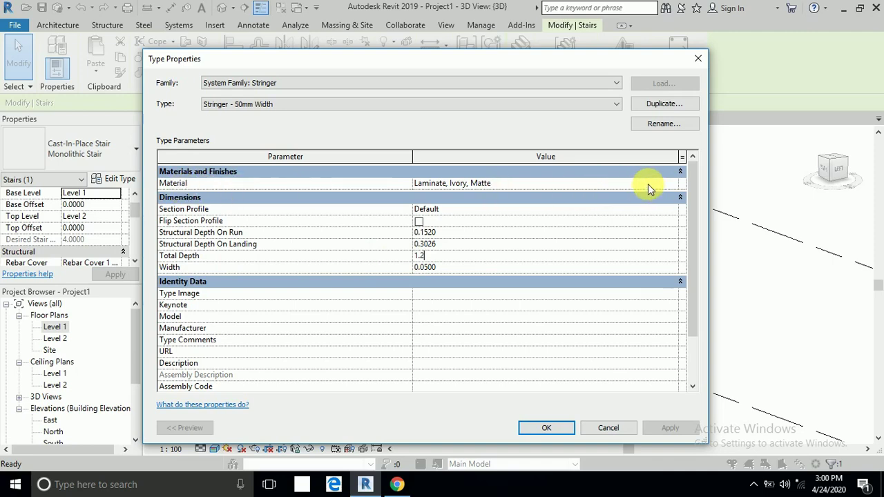
{"action": "left_click", "coordinate": [670, 185]}
{"action": "left_click", "coordinate": [678, 184]}
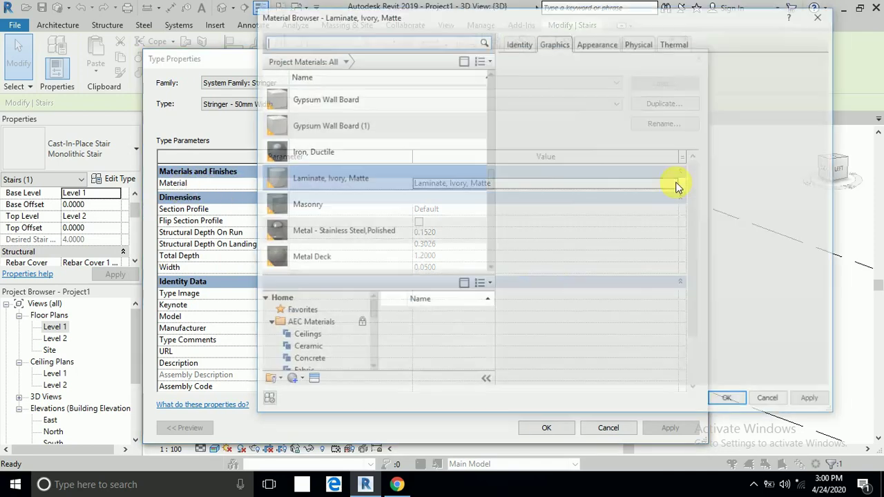
{"action": "scroll", "coordinate": [428, 226], "scroll_direction": "down", "scroll_amount": 10}
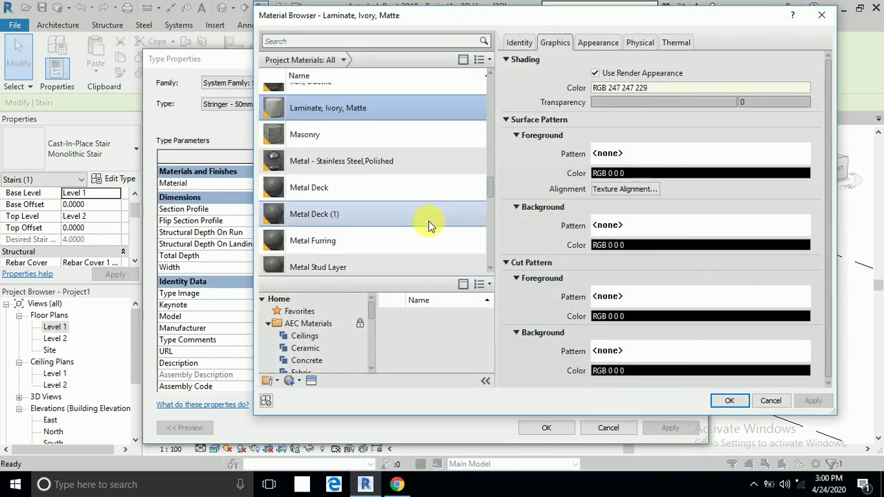
{"action": "scroll", "coordinate": [386, 145], "scroll_direction": "up", "scroll_amount": 15}
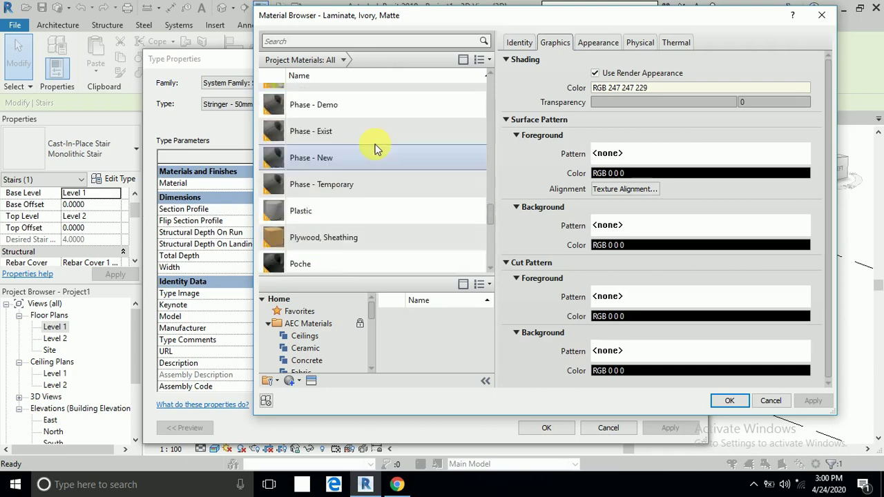
{"action": "scroll", "coordinate": [371, 131], "scroll_direction": "up", "scroll_amount": 3}
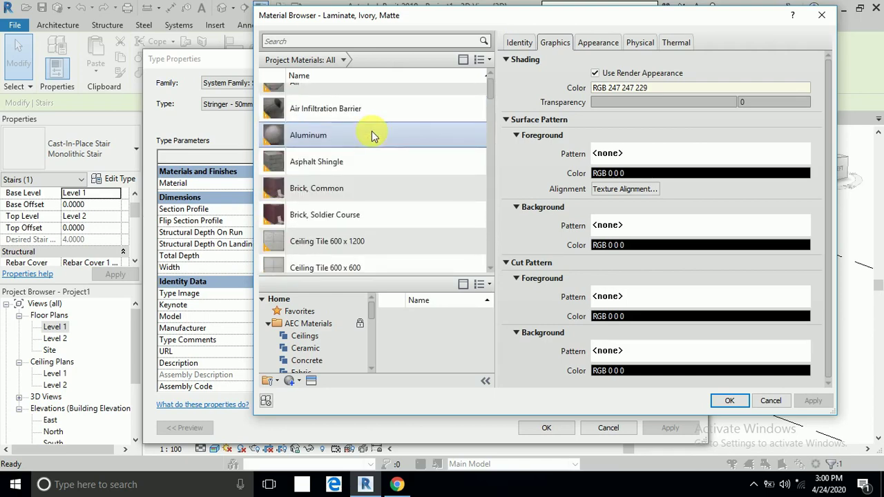
{"action": "left_click", "coordinate": [371, 190]}
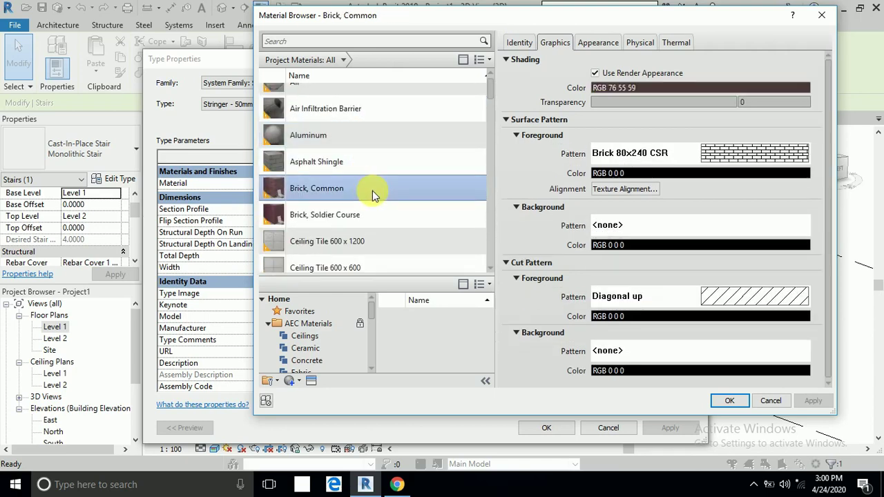
{"action": "left_click", "coordinate": [729, 401]}
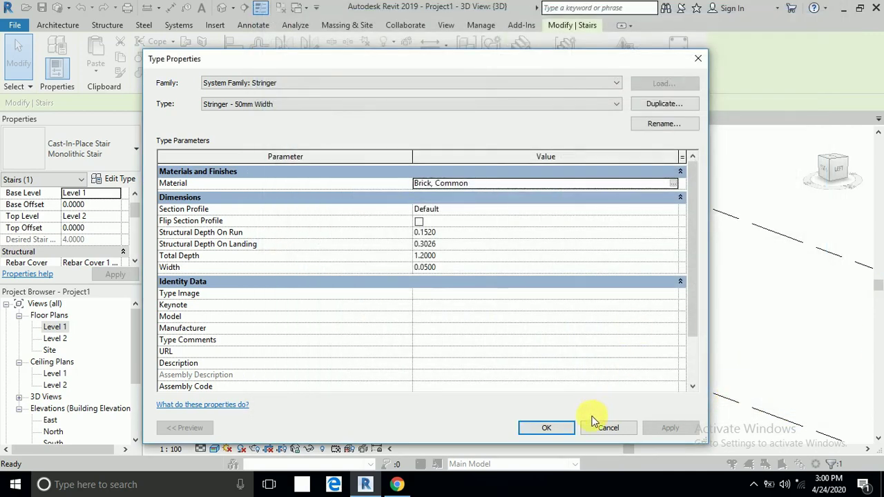
{"action": "left_click", "coordinate": [546, 428]}
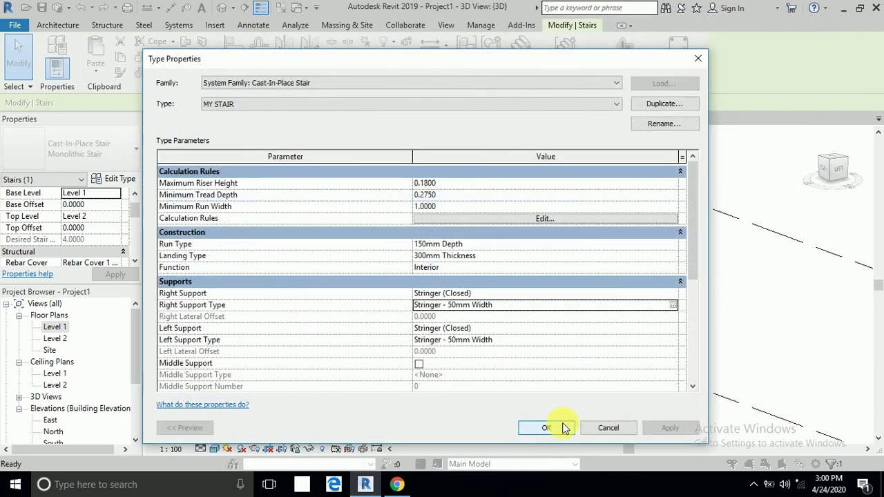
- Apply MY STAIR to the stair and deselect it to reveal the brick stringer walls
{"action": "left_click", "coordinate": [547, 428]}
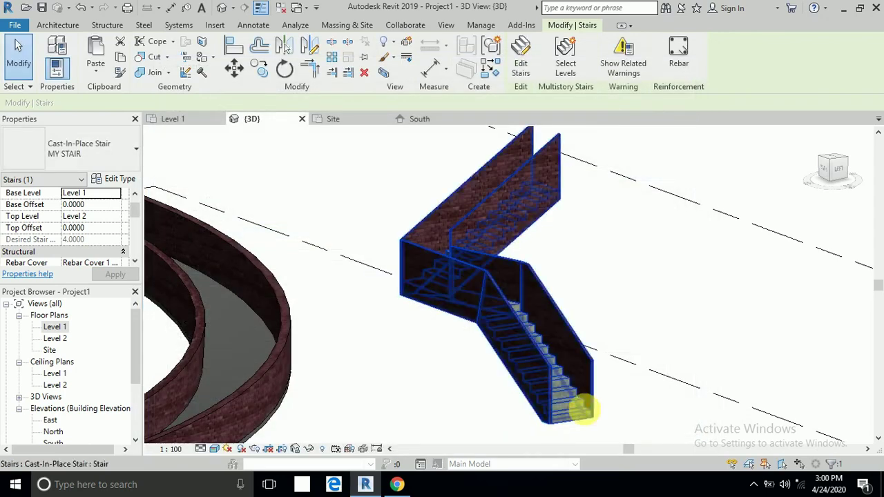
{"action": "left_click", "coordinate": [621, 410]}
{"action": "scroll", "coordinate": [487, 371], "scroll_direction": "up", "scroll_amount": 5}
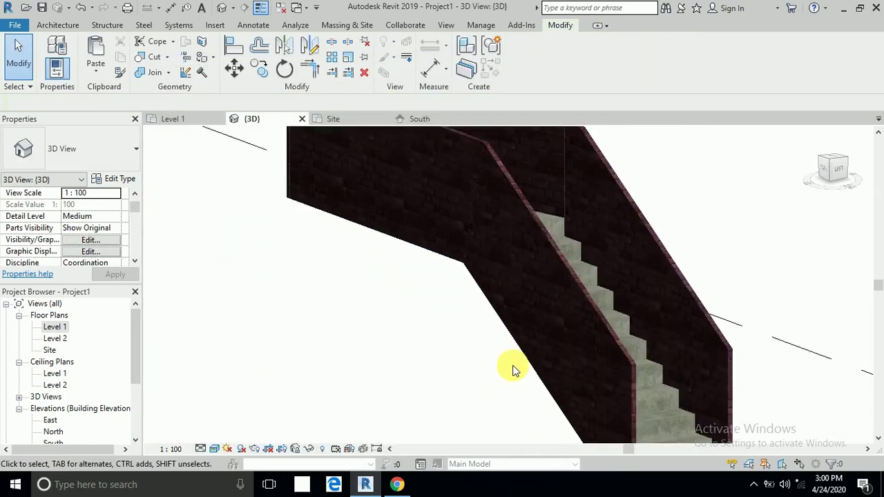
{"action": "middle_click_drag", "start_coordinate": [508, 367], "coordinate": [573, 292], "text": "shift"}
- Orbit and zoom around the stair to inspect the tall brick stringers beside the curved wall
{"action": "middle_click_drag", "start_coordinate": [358, 350], "coordinate": [368, 351], "text": "shift"}
{"action": "middle_click_drag", "start_coordinate": [505, 302], "coordinate": [447, 311], "text": "shift"}
{"action": "scroll", "coordinate": [643, 244], "scroll_direction": "down", "scroll_amount": 2}
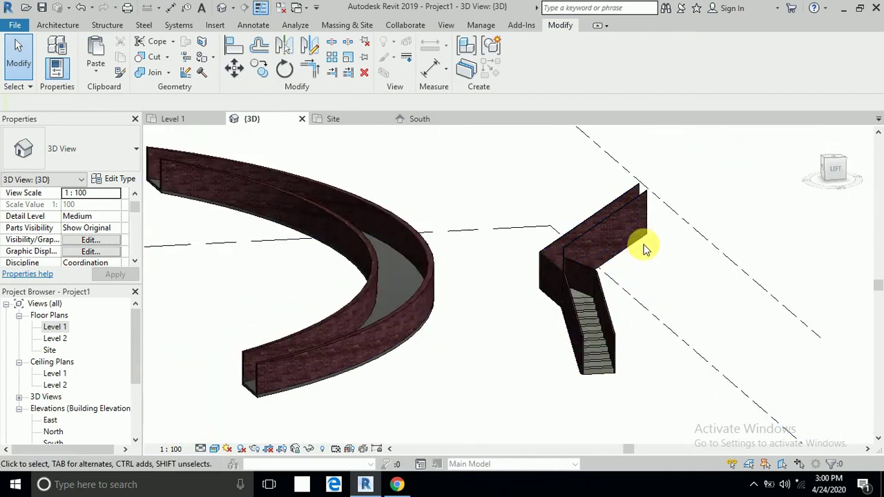
{"action": "scroll", "coordinate": [651, 237], "scroll_direction": "up", "scroll_amount": 5}
{"action": "middle_click_drag", "start_coordinate": [629, 270], "coordinate": [645, 282], "text": "shift"}
{"action": "scroll", "coordinate": [545, 339], "scroll_direction": "down", "scroll_amount": 2}
{"action": "scroll", "coordinate": [456, 371], "scroll_direction": "up", "scroll_amount": 3}
{"action": "scroll", "coordinate": [457, 371], "scroll_direction": "up", "scroll_amount": 2}
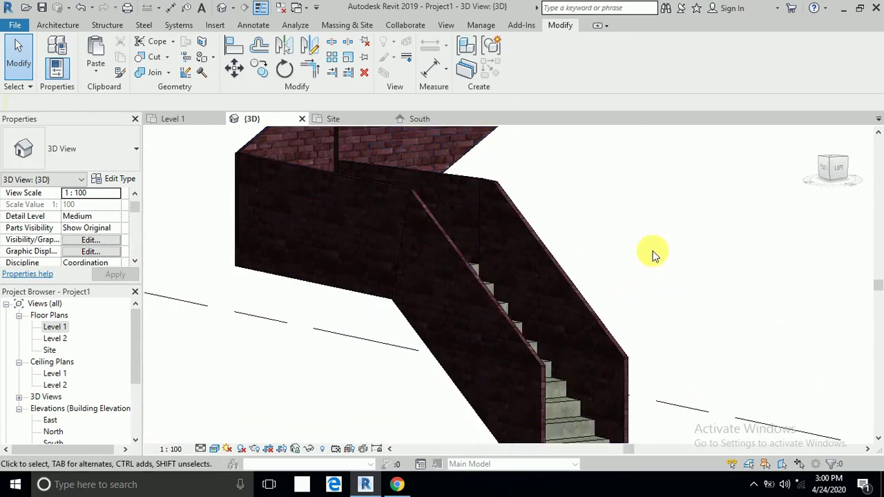
{"action": "scroll", "coordinate": [654, 255], "scroll_direction": "down", "scroll_amount": 1}
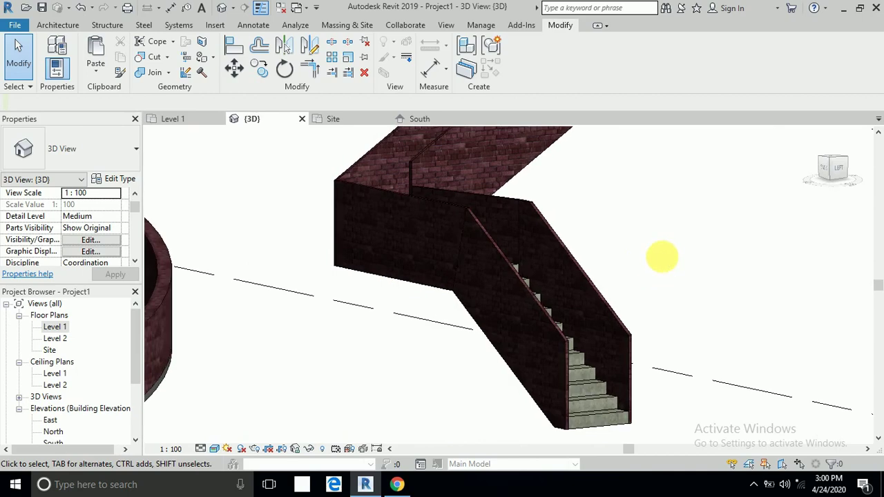